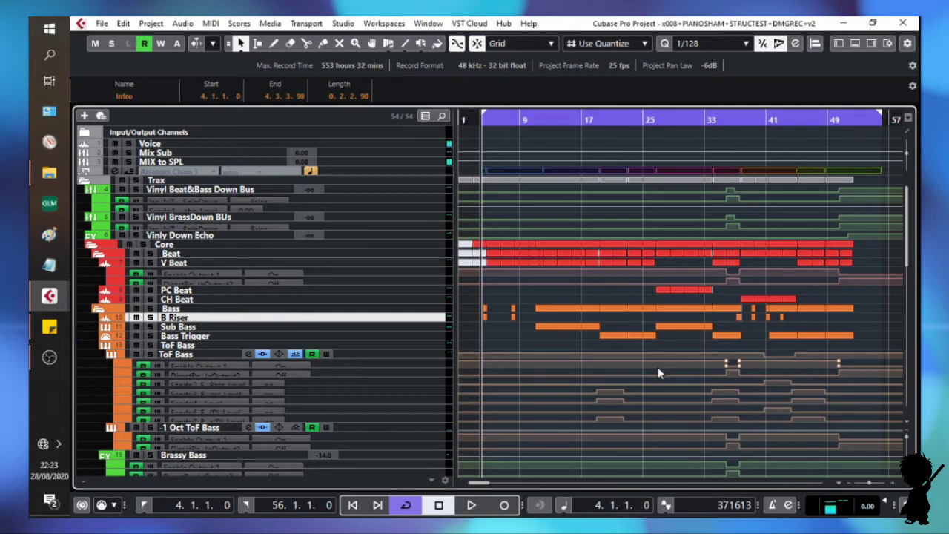
Look over the project's track list from the beat and bass tracks down to the instrument tracks, and start playback.
scroll(657, 367, down, 15)
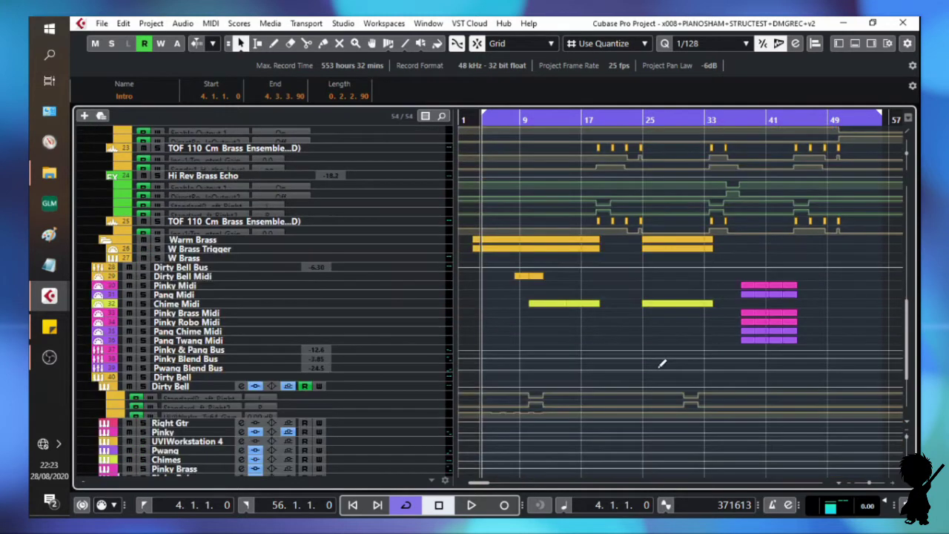
scroll(658, 368, up, 15)
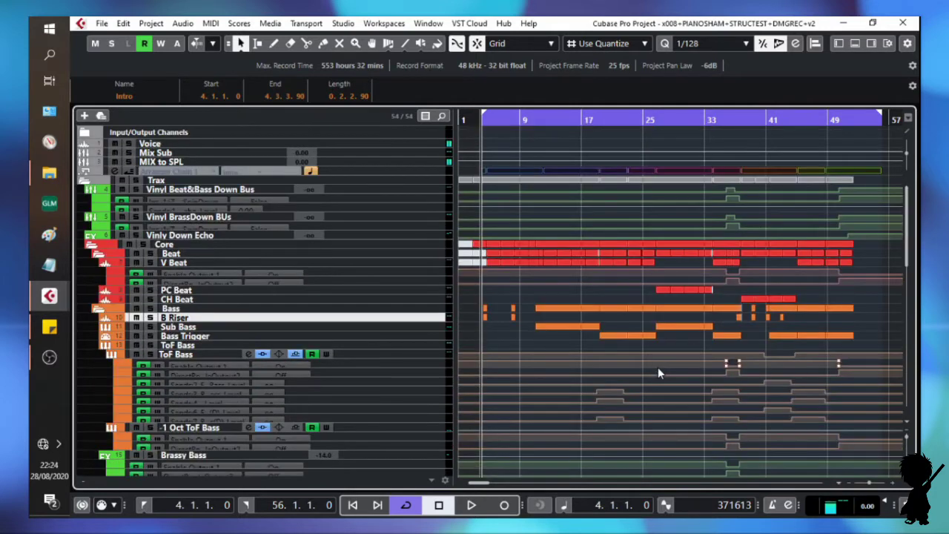
scroll(658, 367, down, 2)
scroll(657, 367, down, 5)
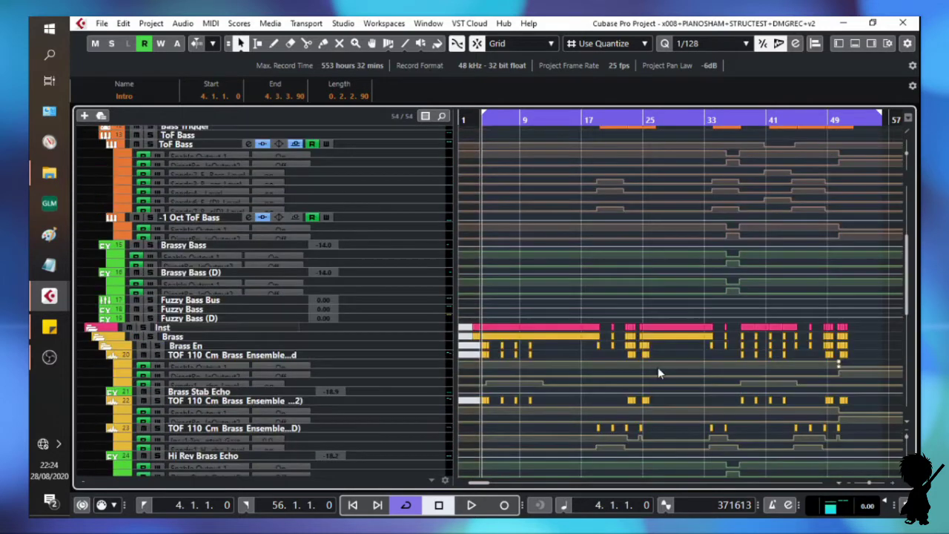
scroll(658, 367, down, 2)
scroll(658, 367, up, 9)
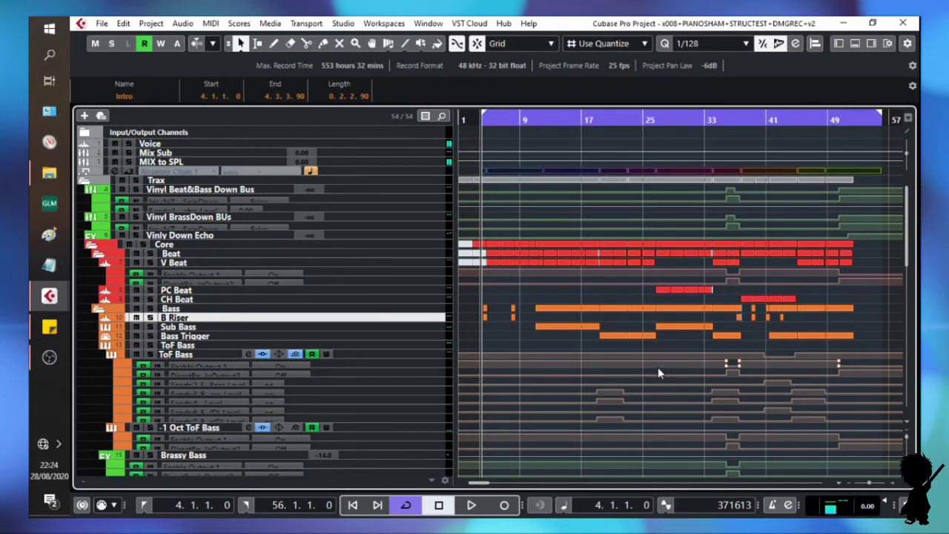
key(space)
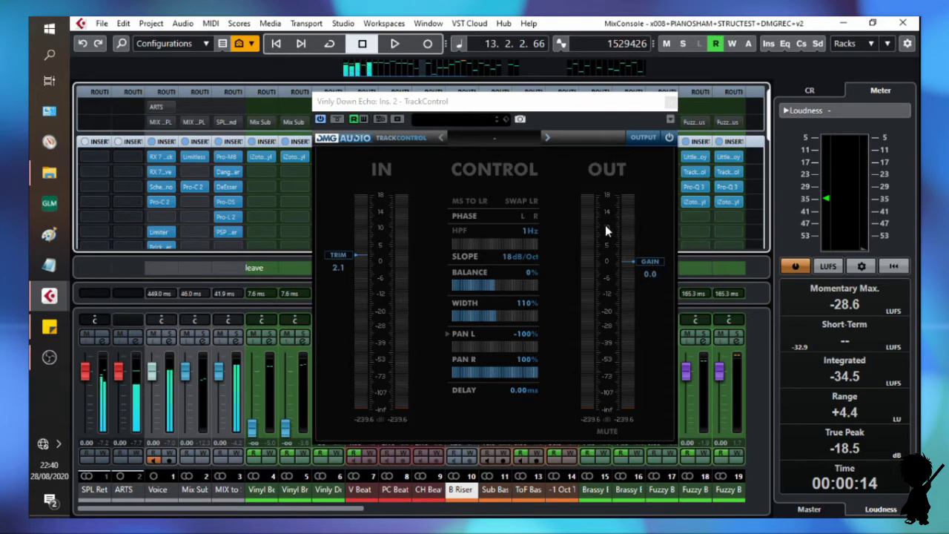
Check the output monitoring choices and the preset area of TrackControl on the Vinyl Down Echo channel.
click(620, 438)
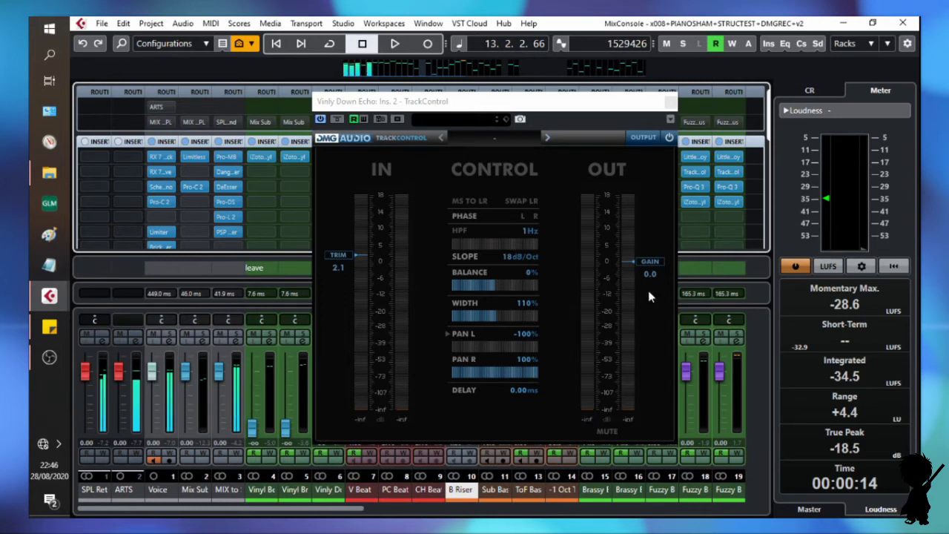
click(645, 140)
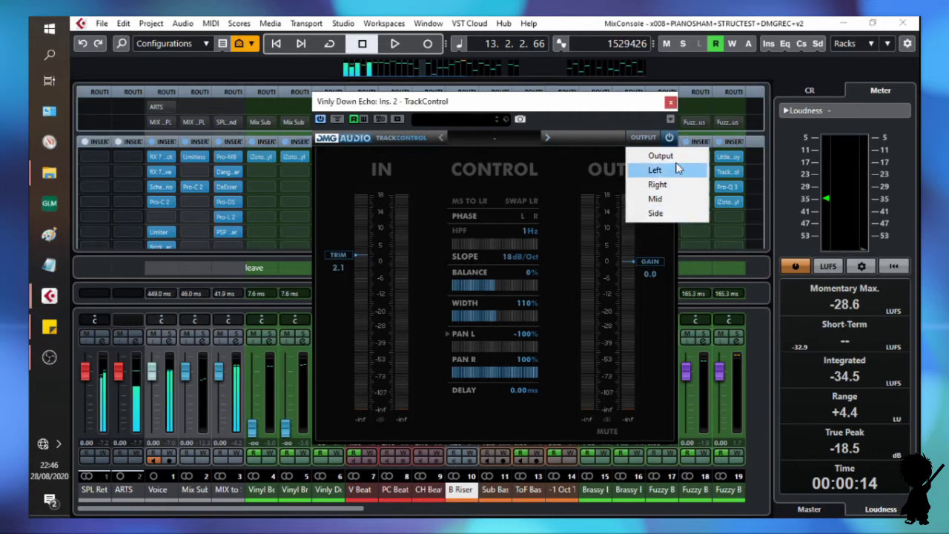
click(600, 137)
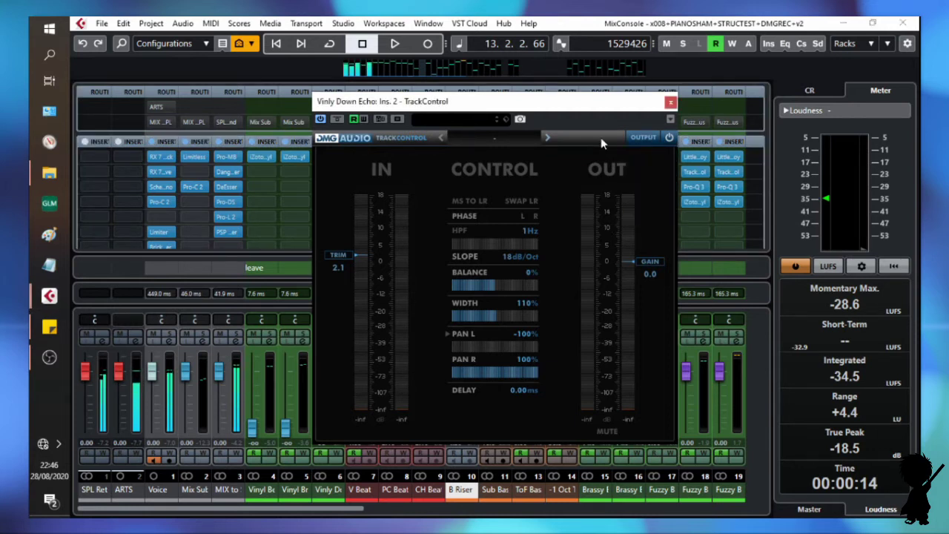
click(509, 139)
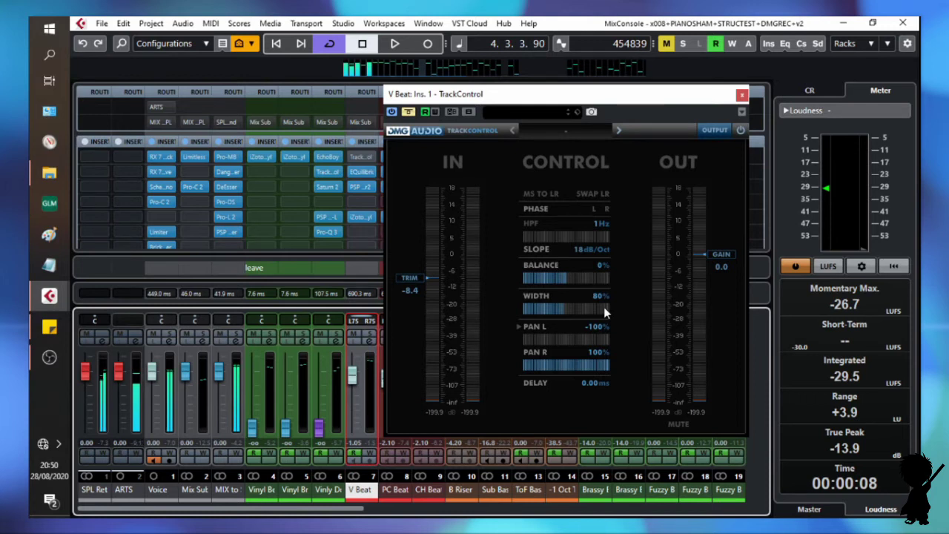
Play back V Beat and reactivate its bypassed TrackControl insert to compare the levels.
key(space)
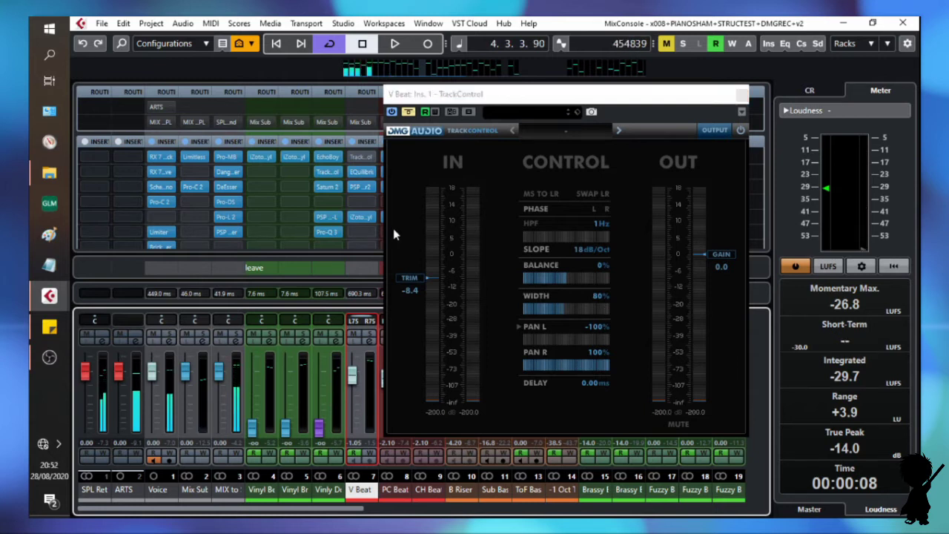
click(410, 220)
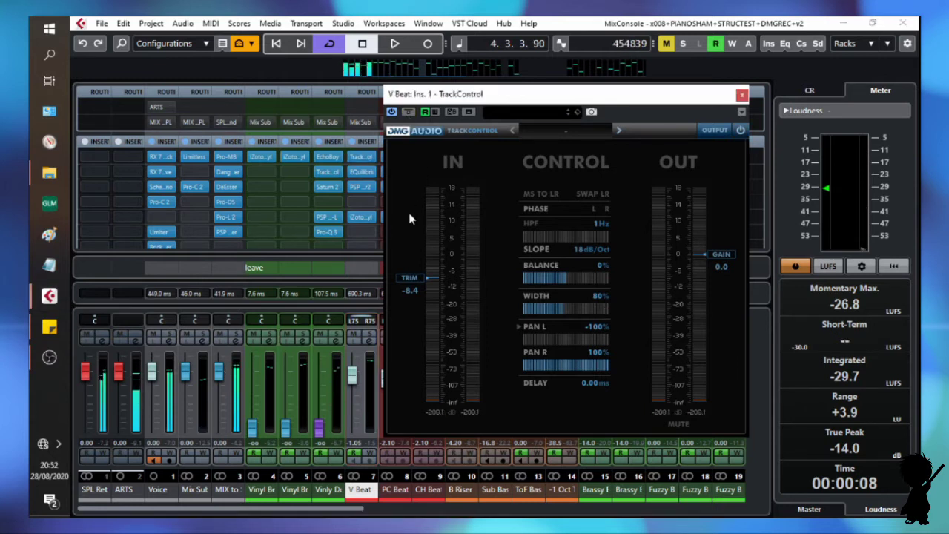
key(space)
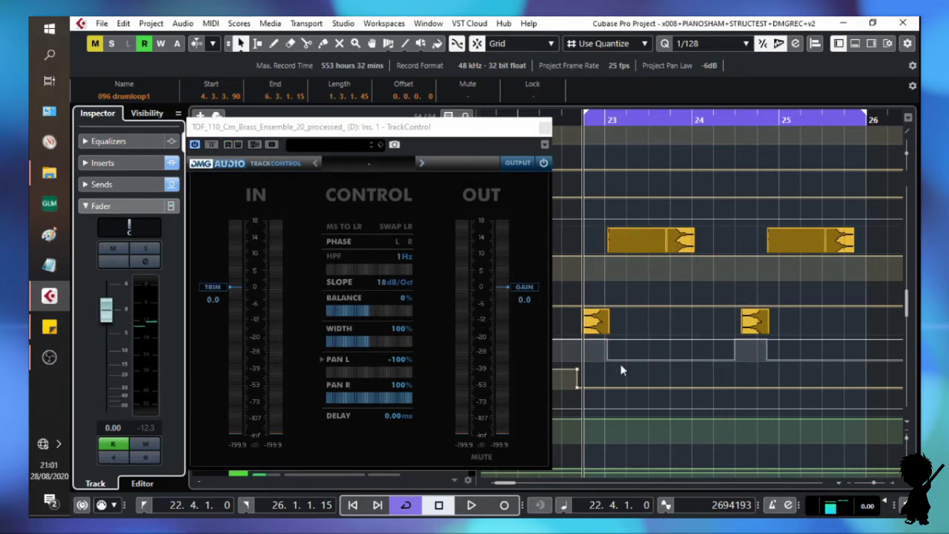
Play the looped brass ensemble section around bars 23 to 26 and watch TrackControl's automated gain.
key(space)
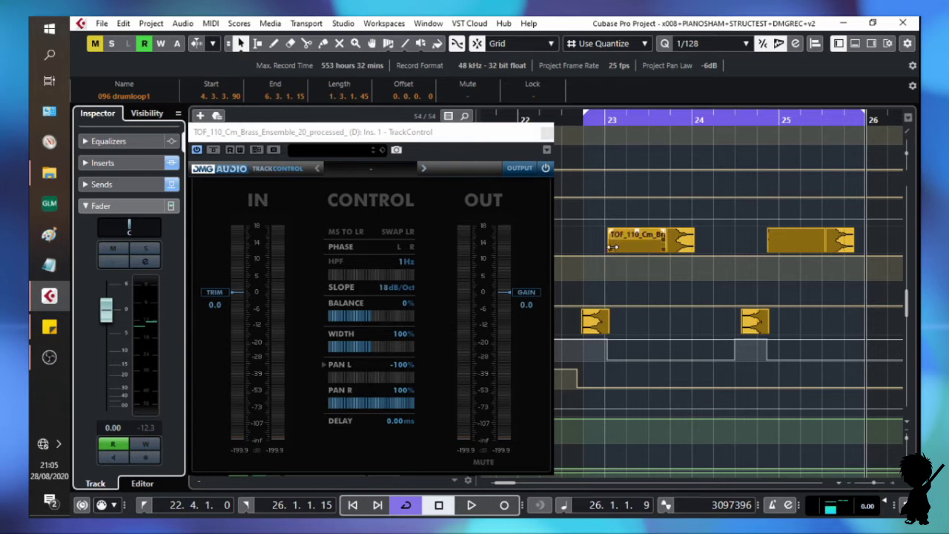
key(Right)
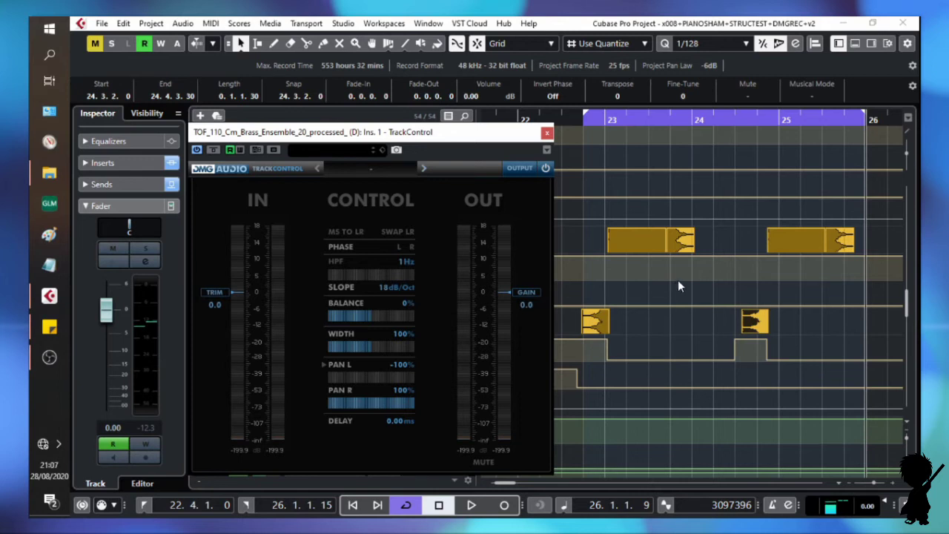
key(space)
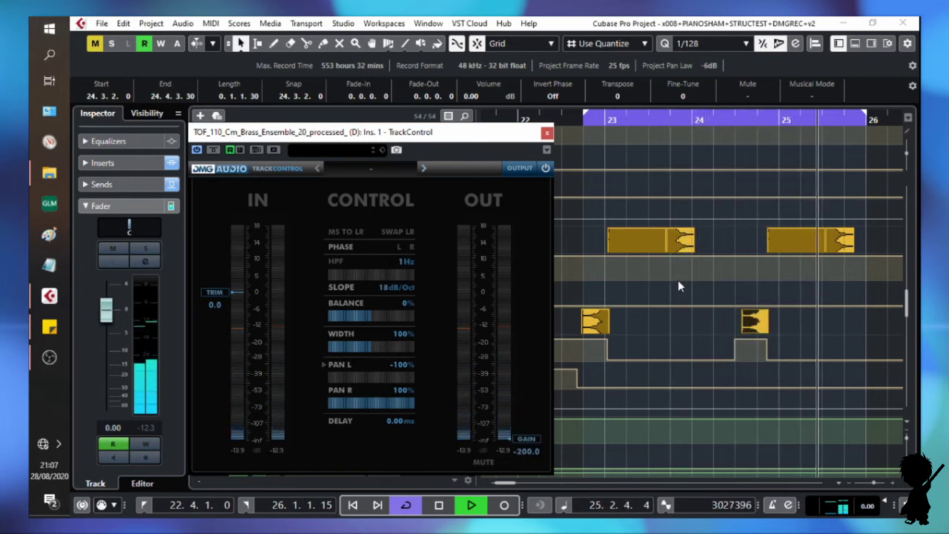
key(space)
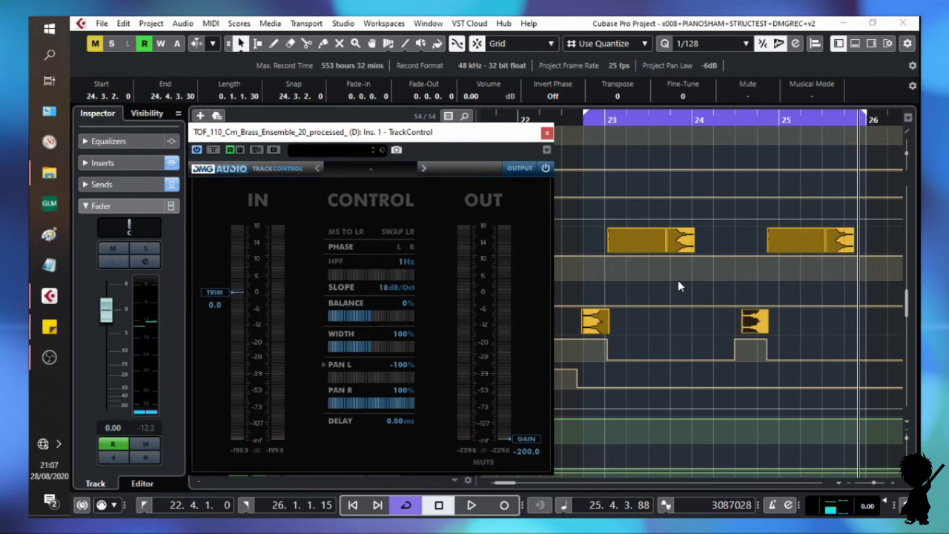
click(686, 247)
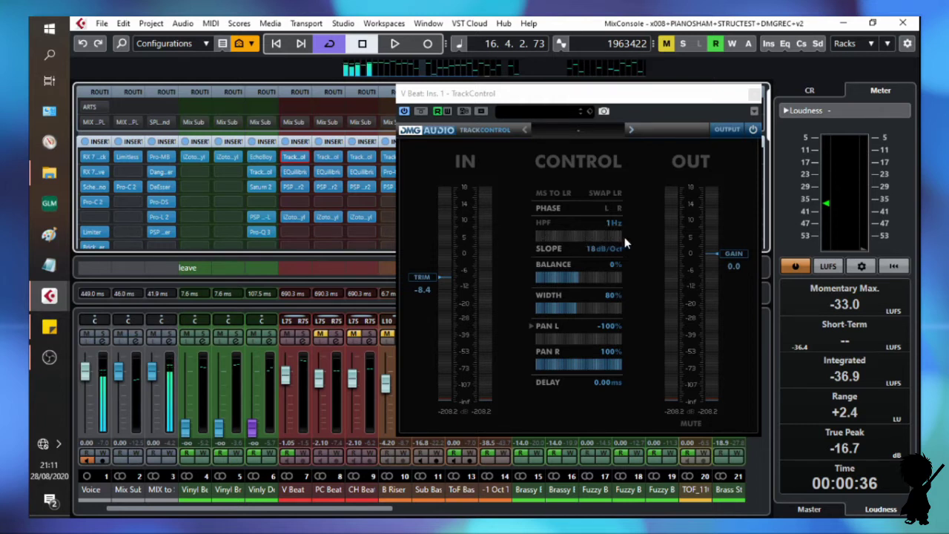
Raise V Beat's high-pass filter in TrackControl to 500 Hz and audition it with the 18 dB/Oct slope.
key(space)
click(537, 237)
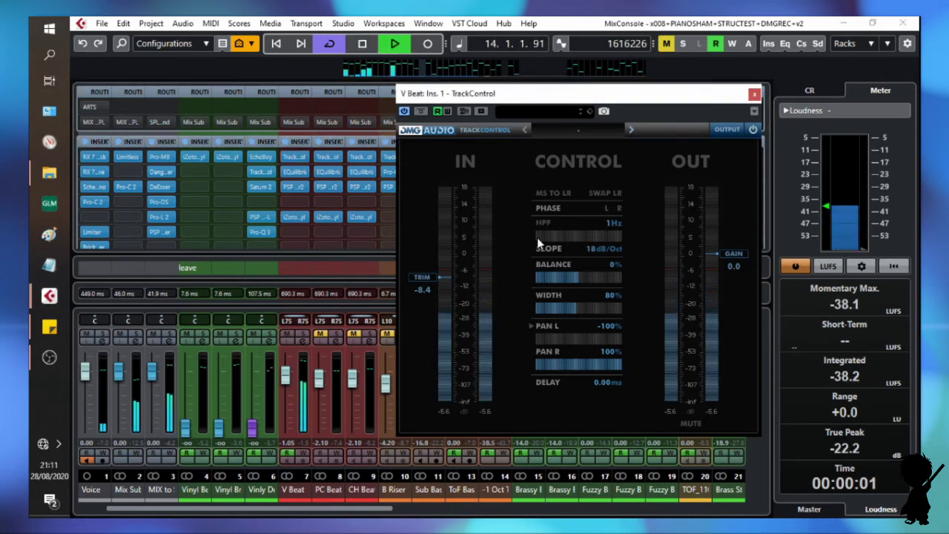
drag(542, 238, 577, 193)
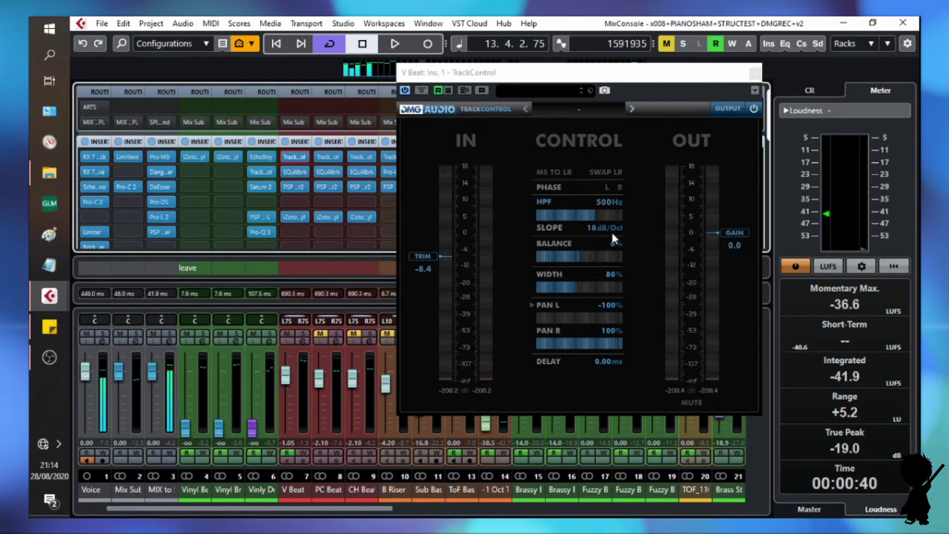
key(space)
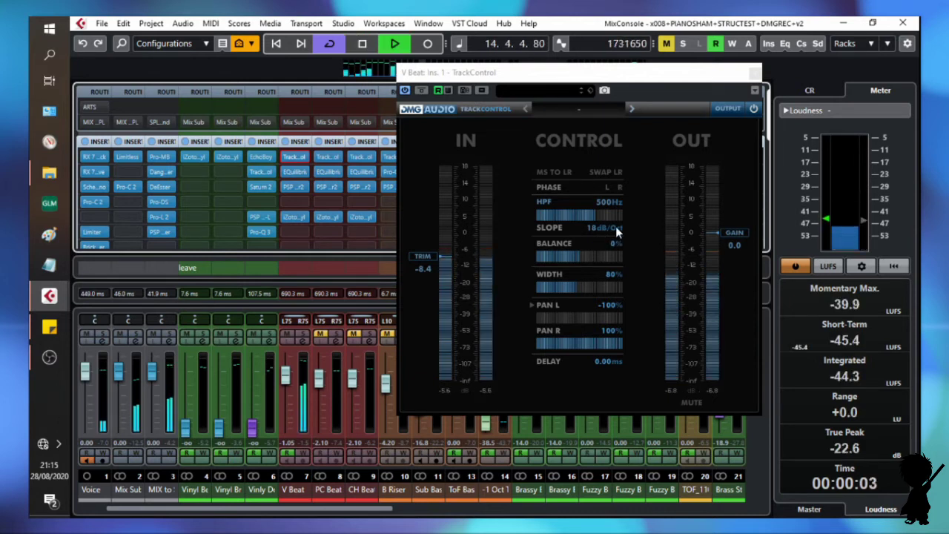
key(space)
Set V Beat's high-pass filter slope to 6 dB/Oct and audition the loop.
click(616, 232)
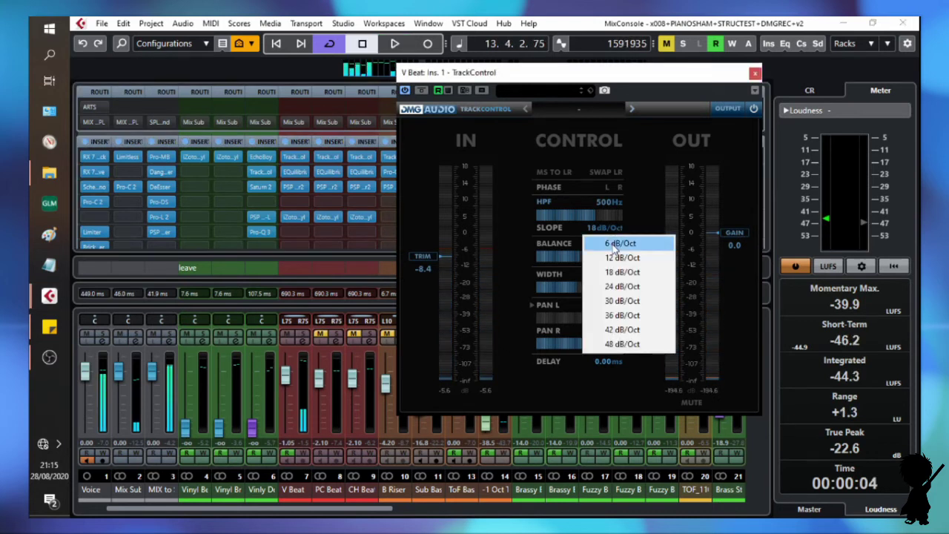
click(660, 244)
key(space)
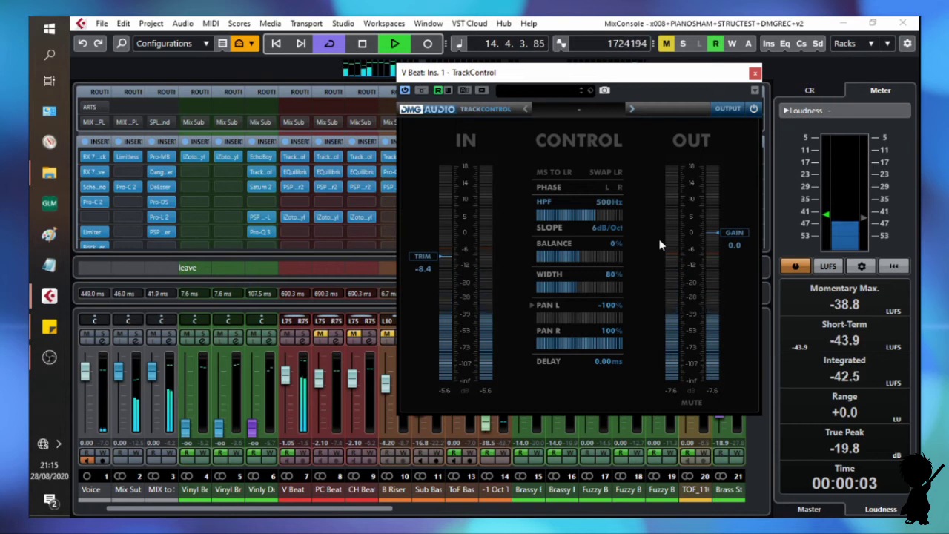
key(space)
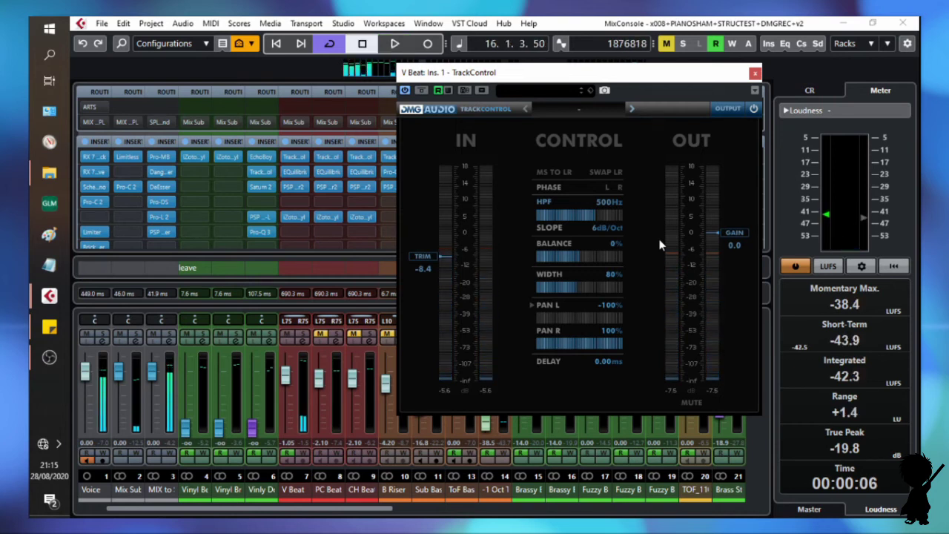
Set V Beat's high-pass filter slope to 48 dB/Oct and audition the loop.
click(607, 227)
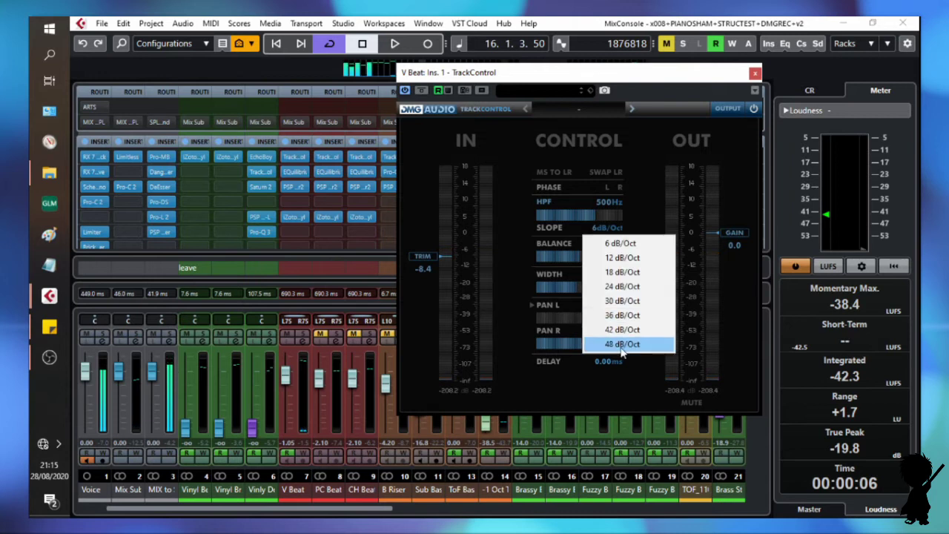
click(621, 349)
key(space)
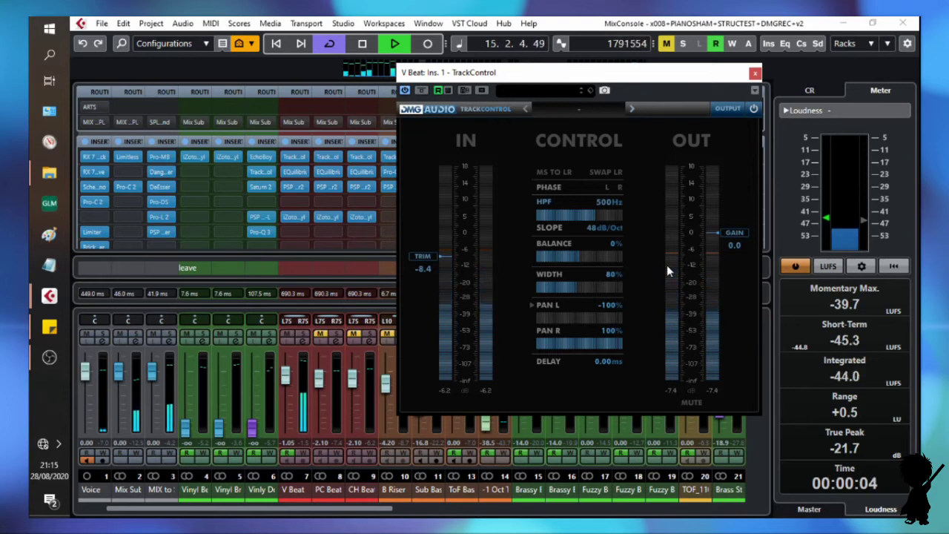
key(space)
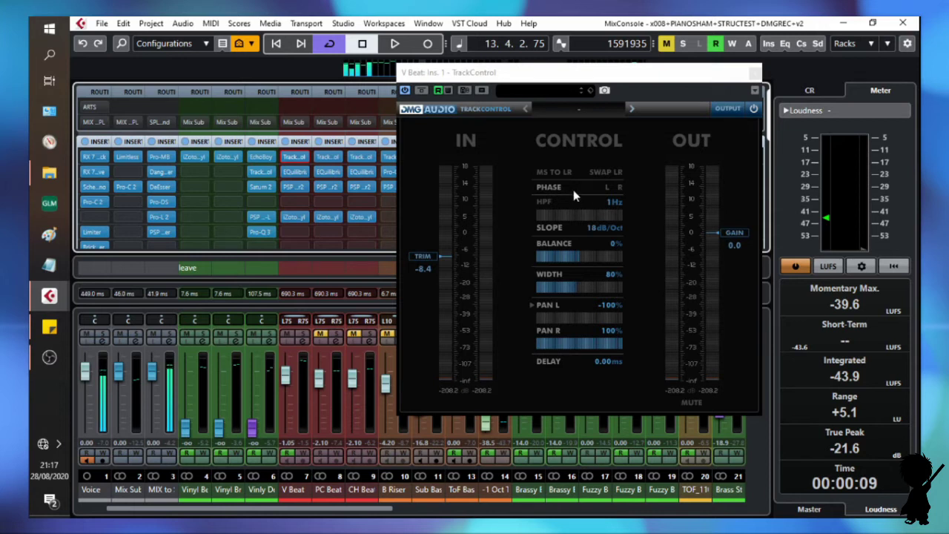
Play V Beat while inverting the phase of both channels and then of a single channel, and restore normal phase.
key(space)
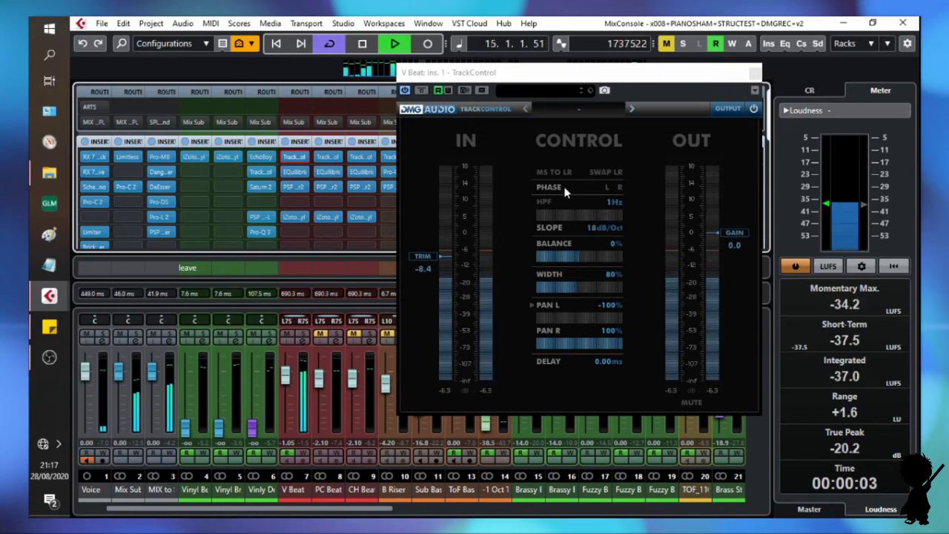
click(553, 185)
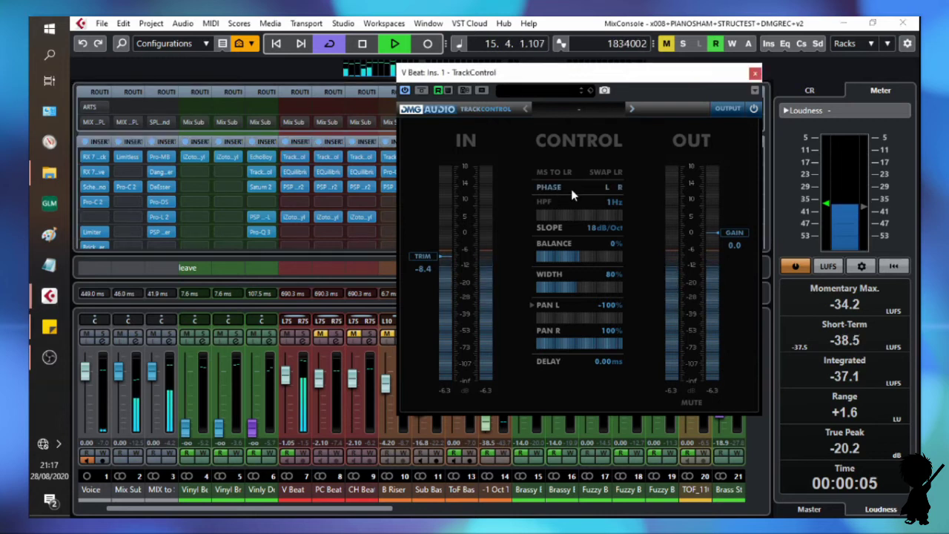
click(621, 187)
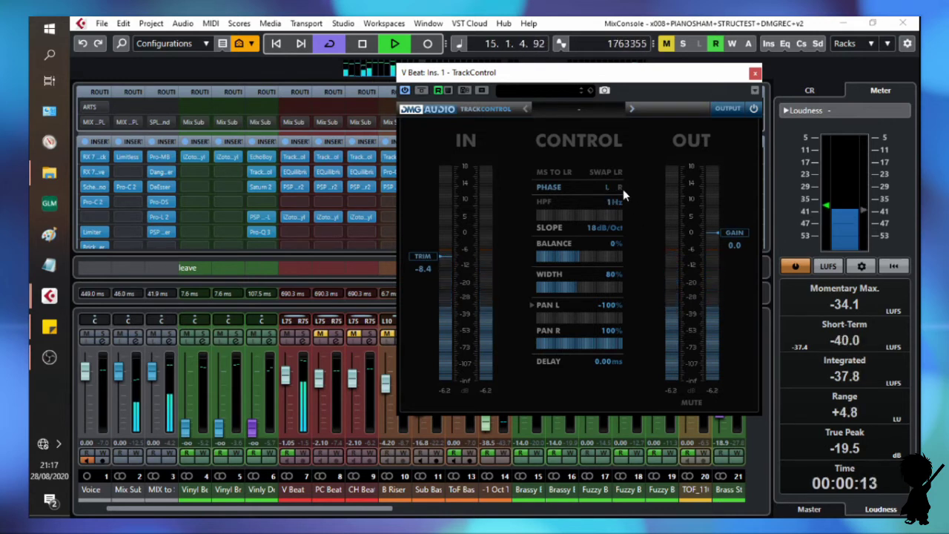
click(622, 189)
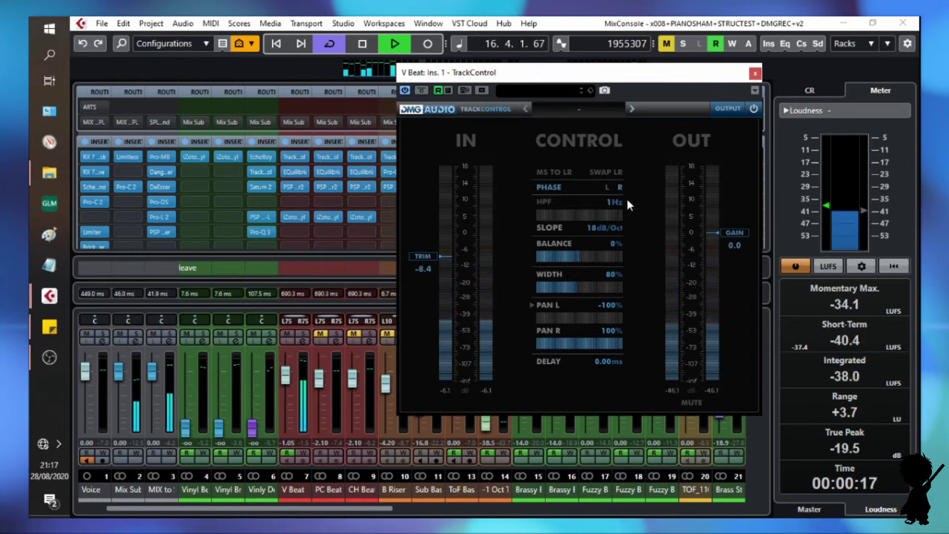
click(621, 188)
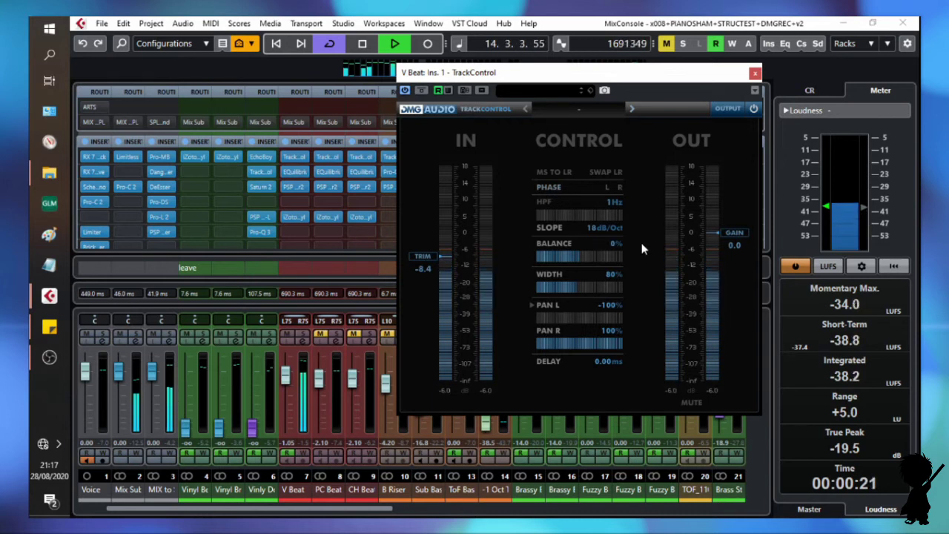
click(608, 188)
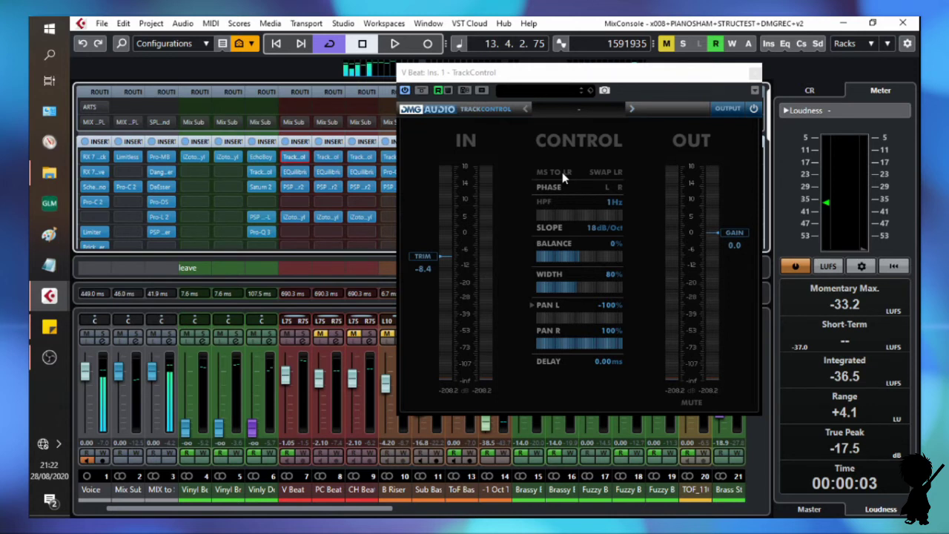
Play V Beat while switching TrackControl's MS to LR conversion on and back off.
key(space)
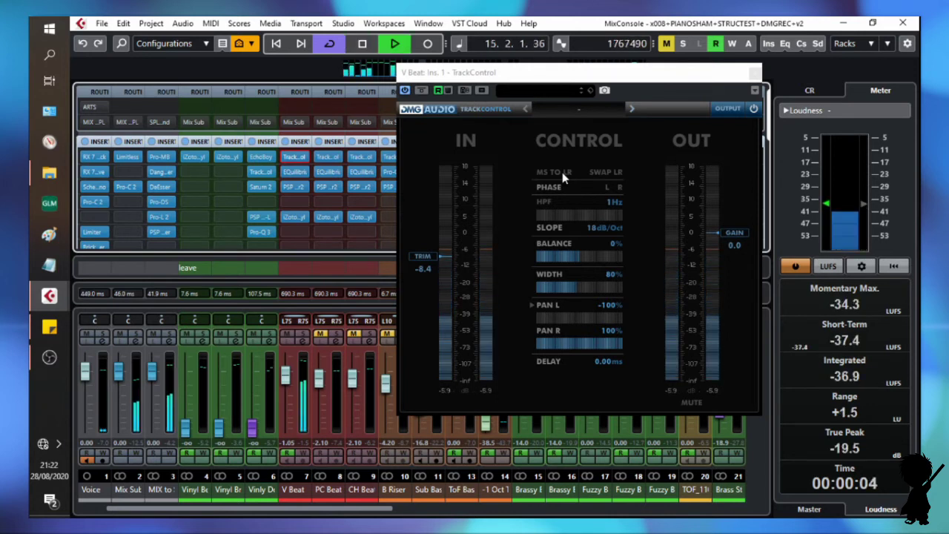
click(562, 172)
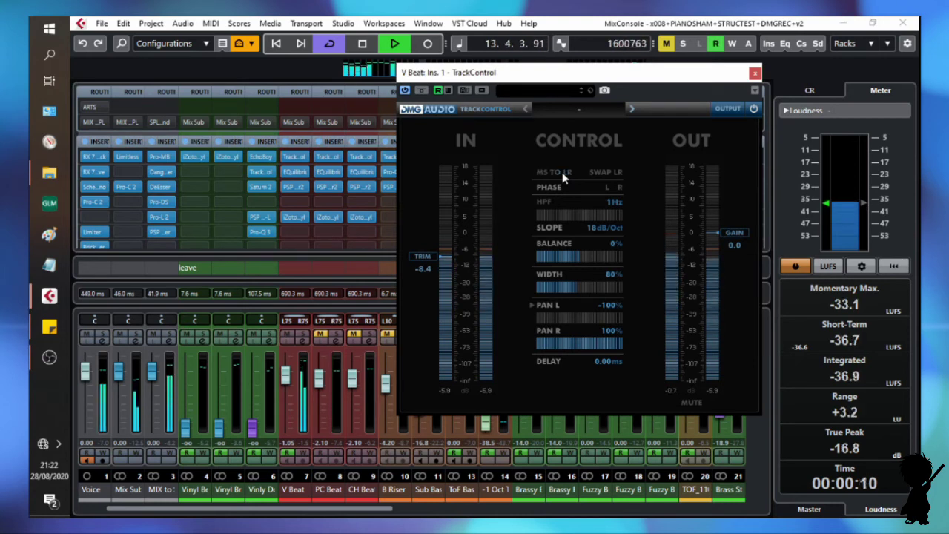
click(562, 172)
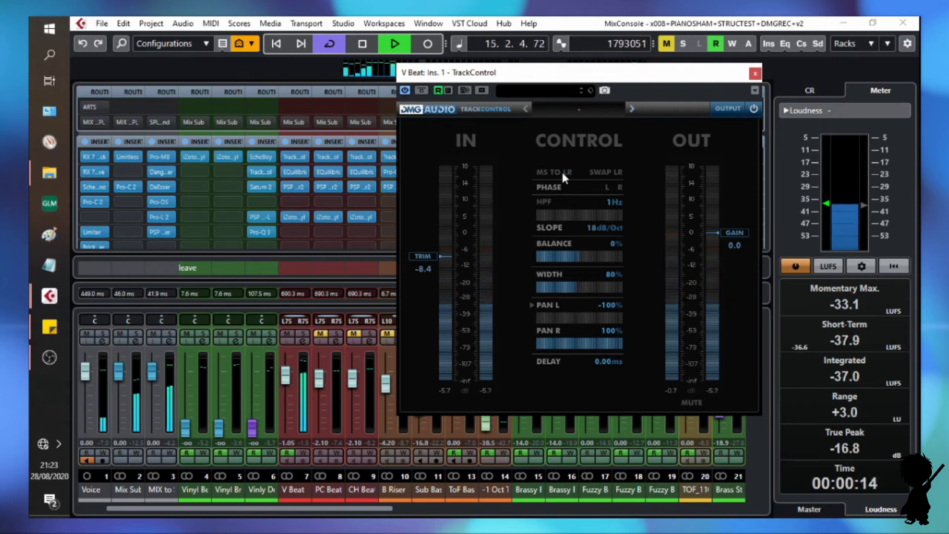
Play V Beat while switching TrackControl's left/right channel swap on and back off.
key(space)
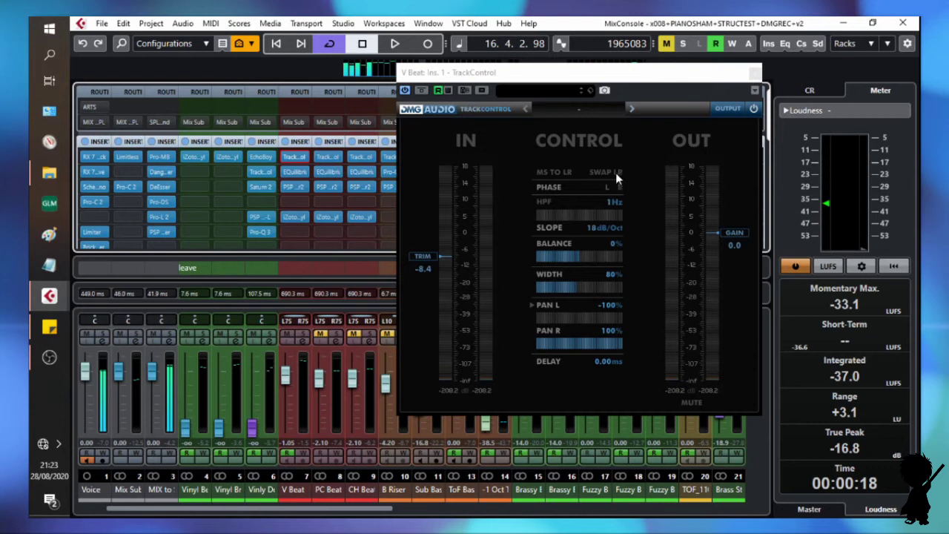
key(space)
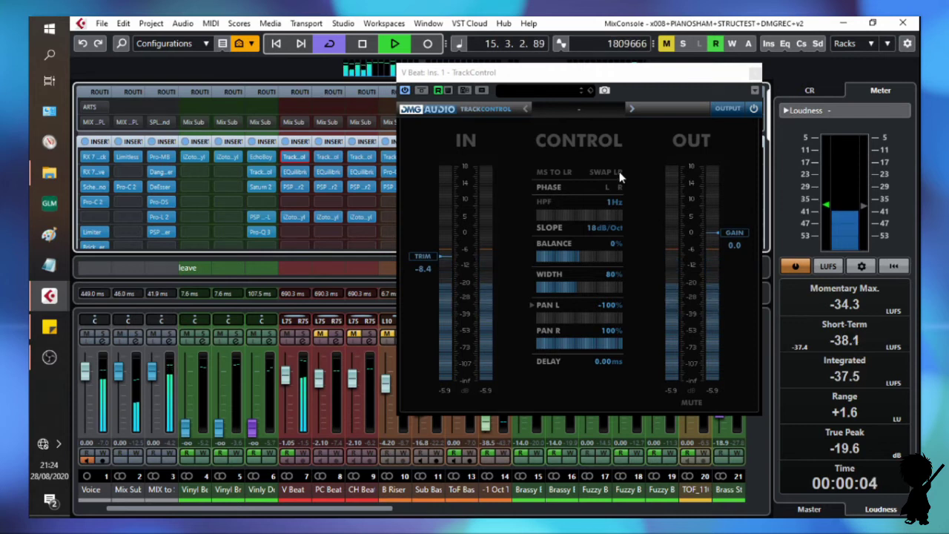
click(621, 172)
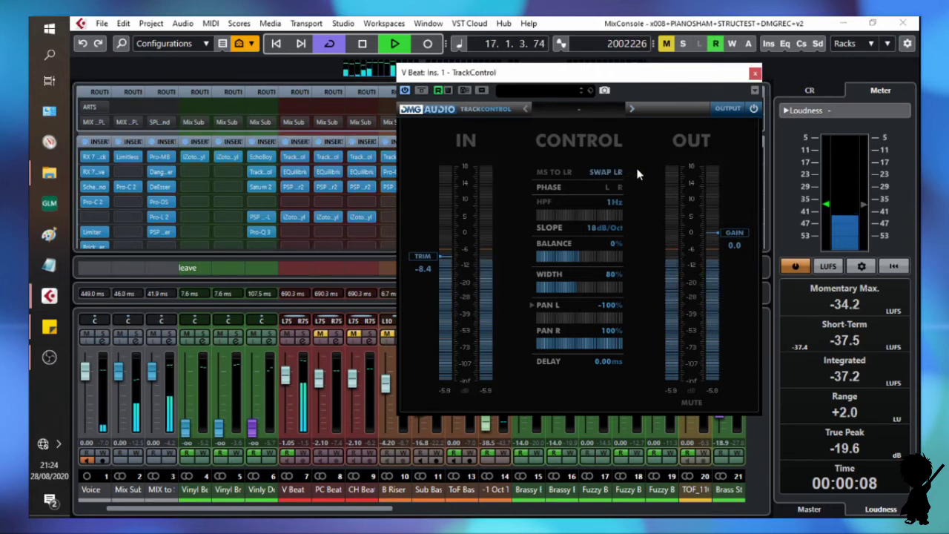
click(627, 177)
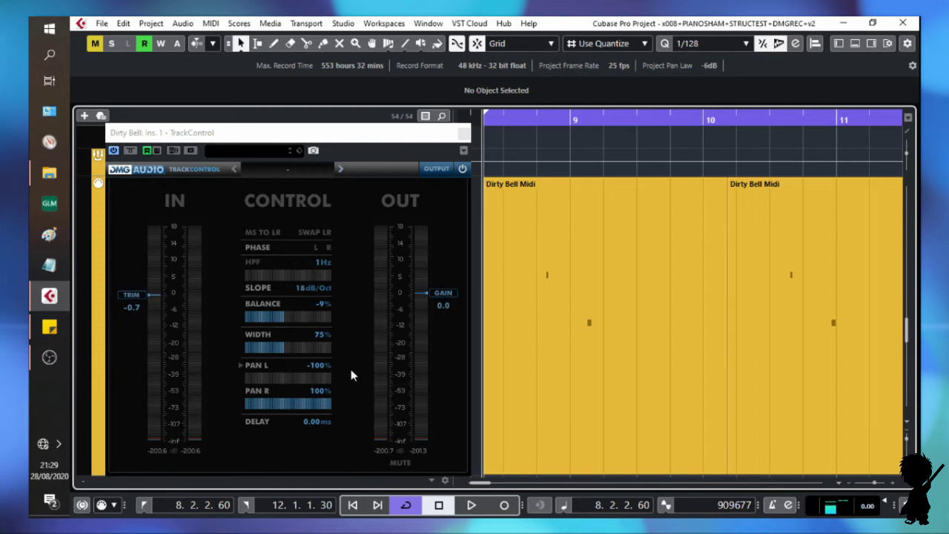
Reset Dirty Bell's balance to 0% and width to 0%, and audition the loop.
ctrl+click(330, 315)
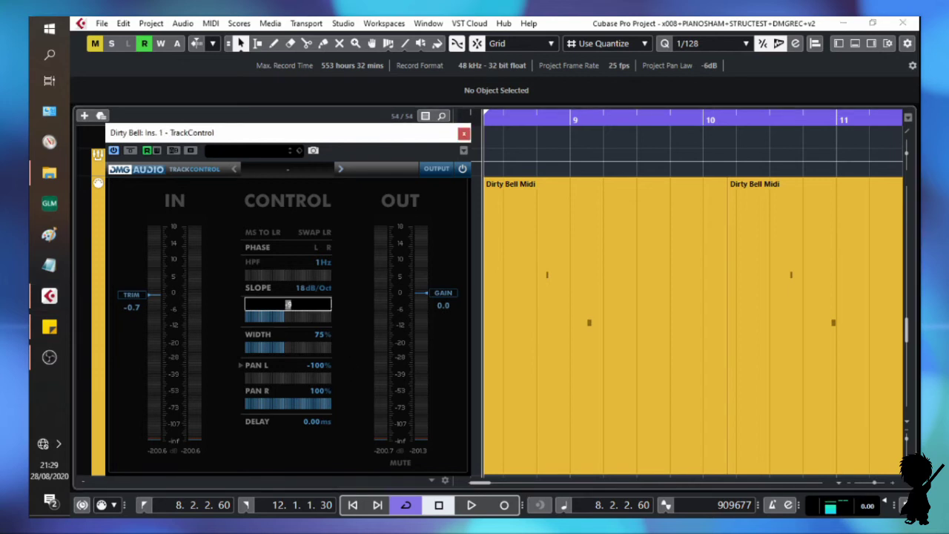
ctrl+click(340, 342)
key(space)
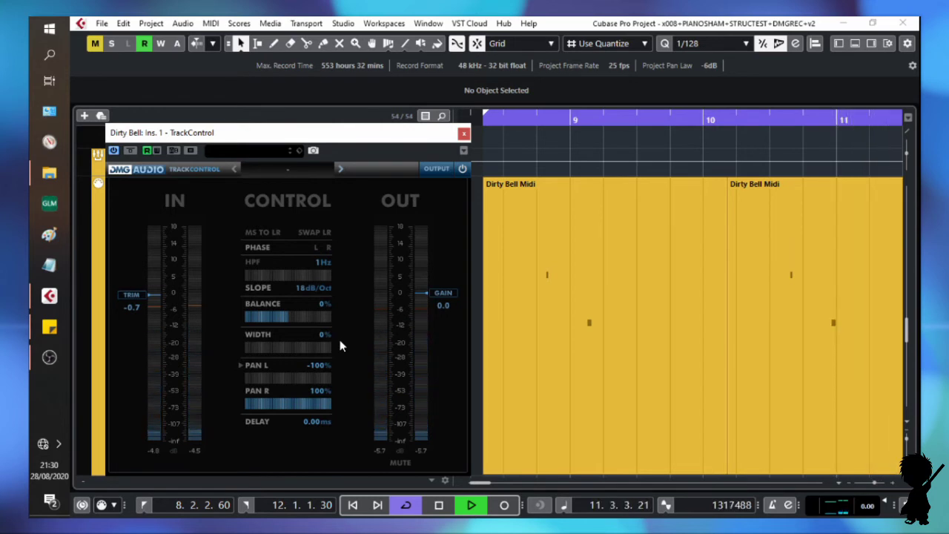
key(space)
Set Dirty Bell's balance to -9% and audition the loop.
double_click(288, 304)
text(-9)
key(Return)
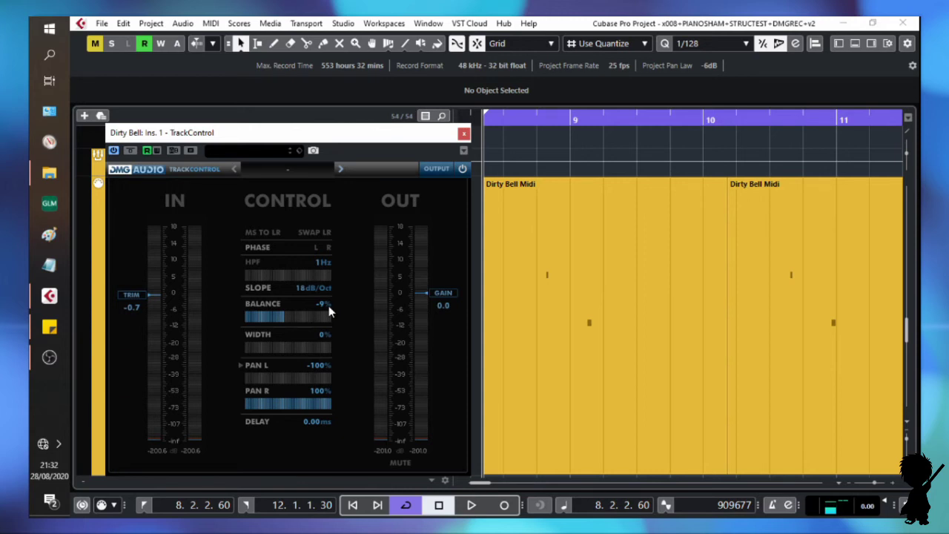
key(space)
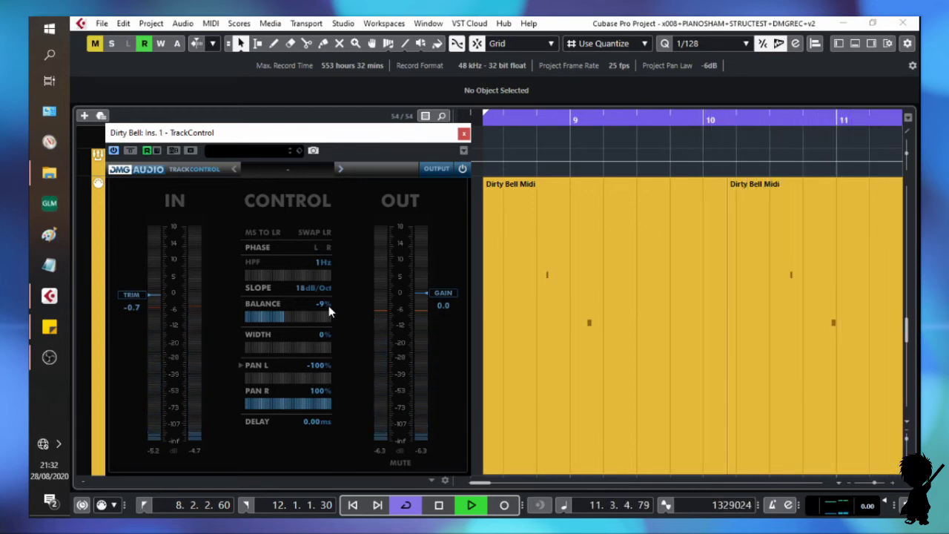
key(space)
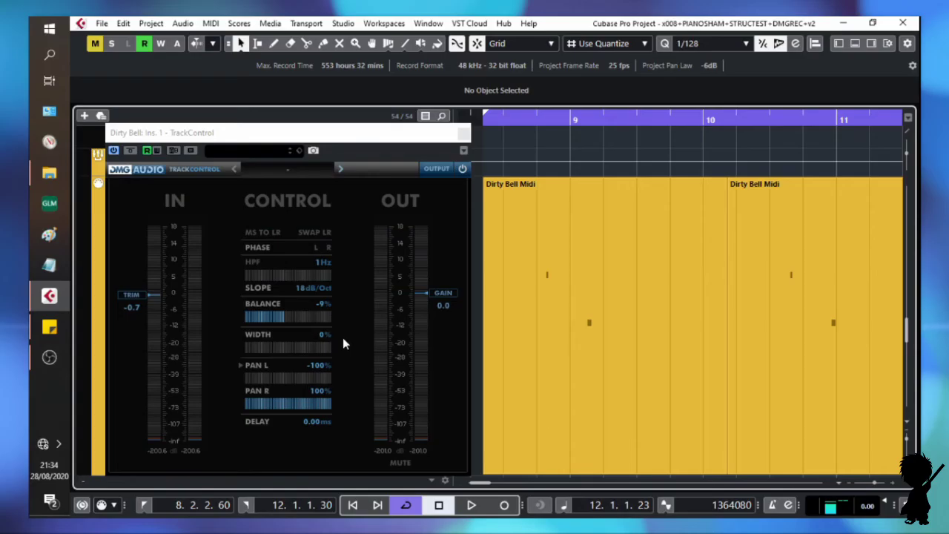
Widen Dirty Bell to 75% and audition the loop.
drag(343, 337, 329, 334)
key(space)
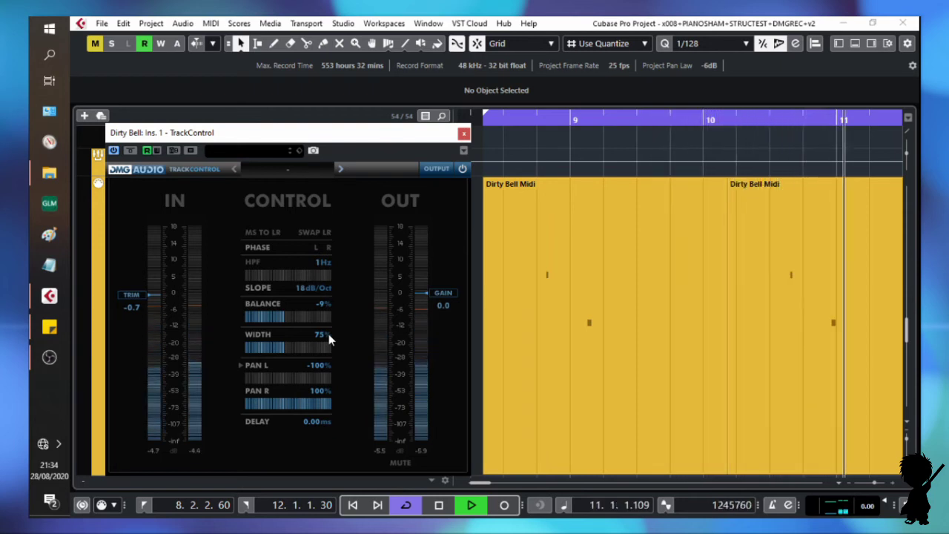
key(space)
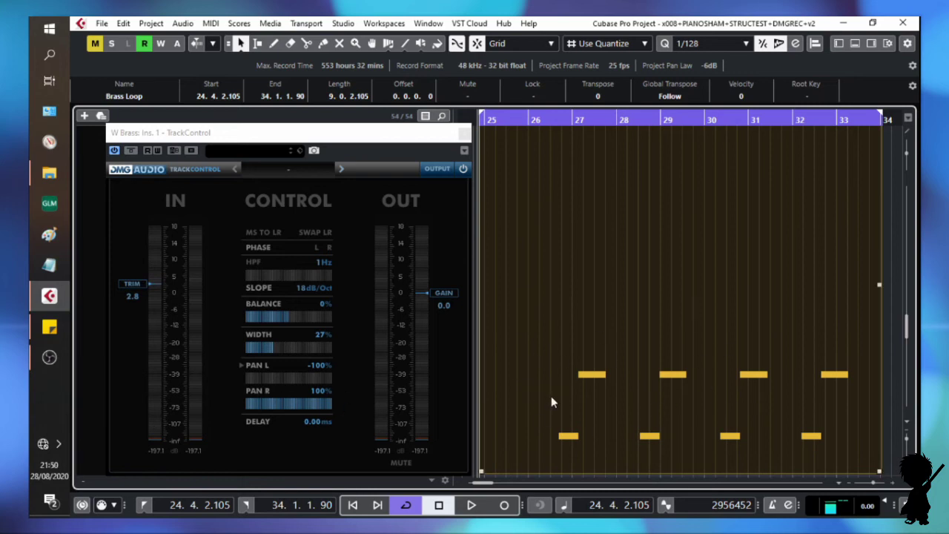
Set W Brass's width to 100% and start playing the Brass Loop.
double_click(324, 337)
text(100)
key(Return)
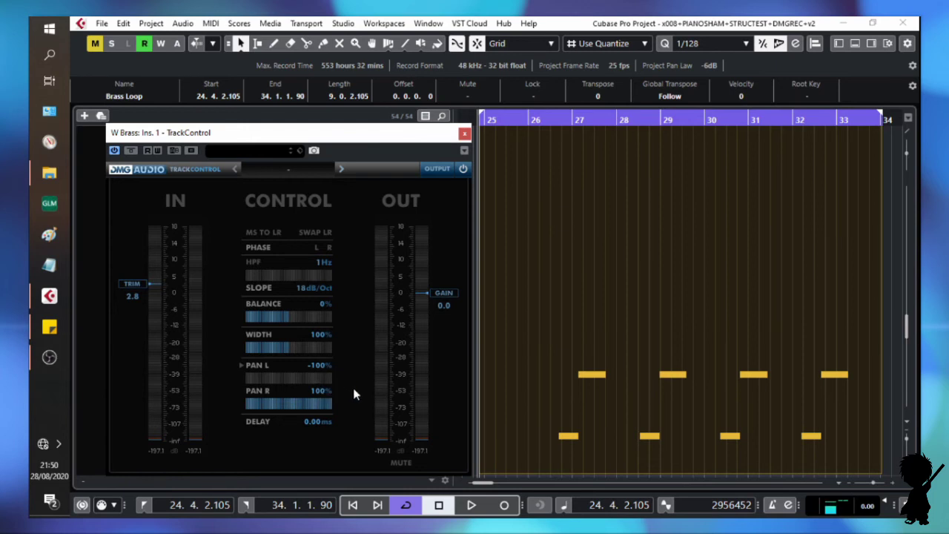
key(space)
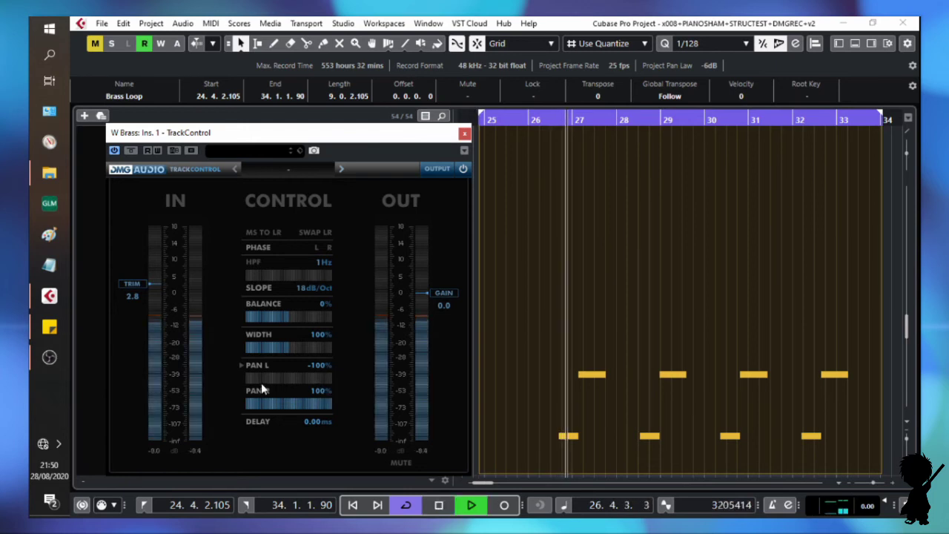
During playback, move W Brass's Pan L to 100% and back to -100%, and Pan R to -100%.
drag(247, 380, 544, 401)
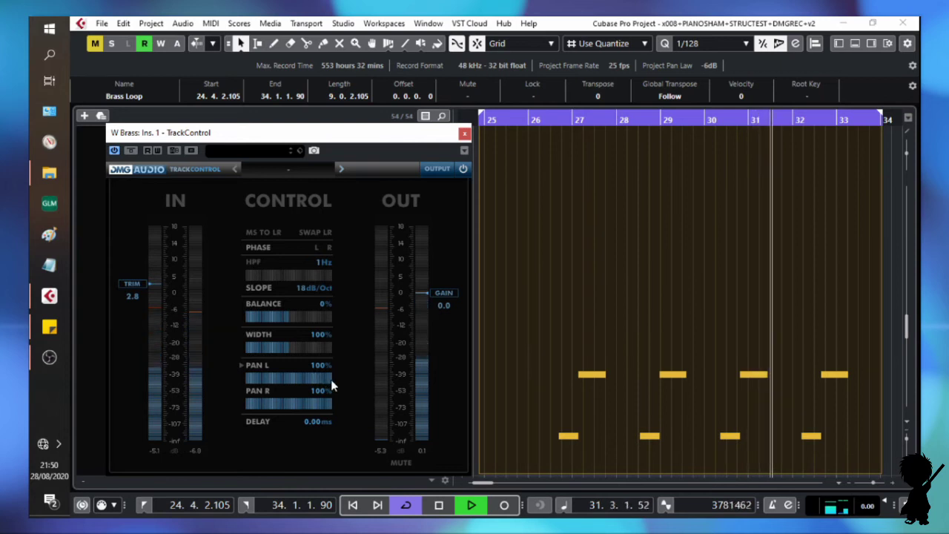
drag(331, 384, 52, 385)
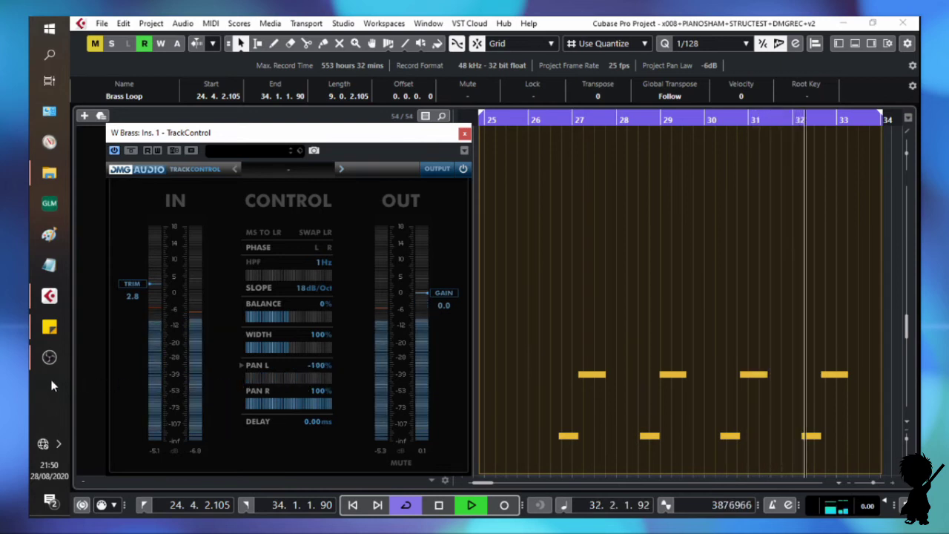
drag(296, 408, 31, 413)
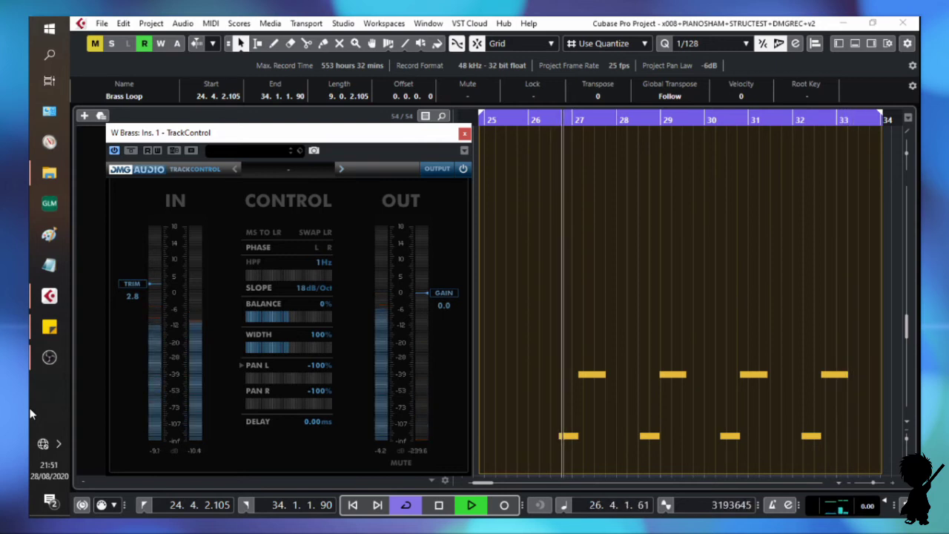
Centre W Brass's Pan L and Pan R at 0%, and spread them back out to -100% and 100%.
drag(29, 407, 404, 402)
ctrl+click(320, 401)
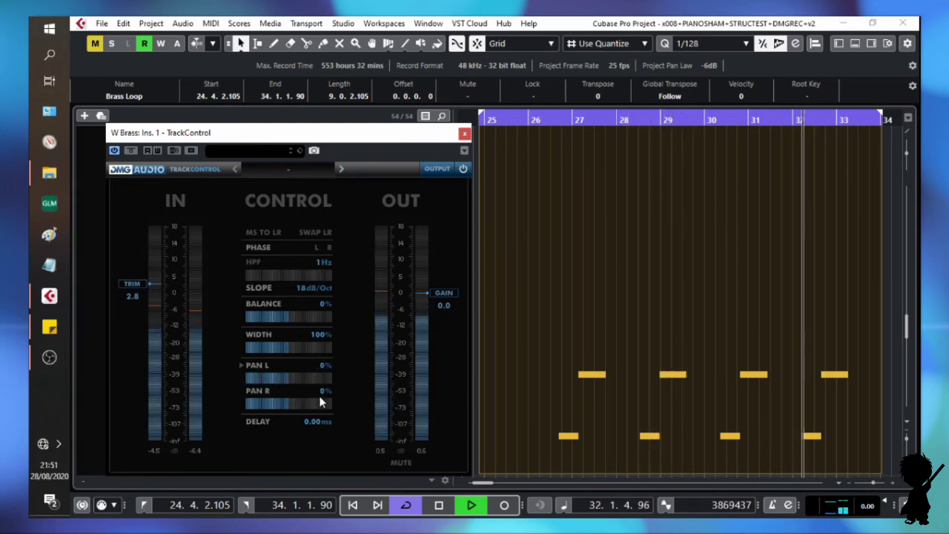
drag(310, 379, 310, 409)
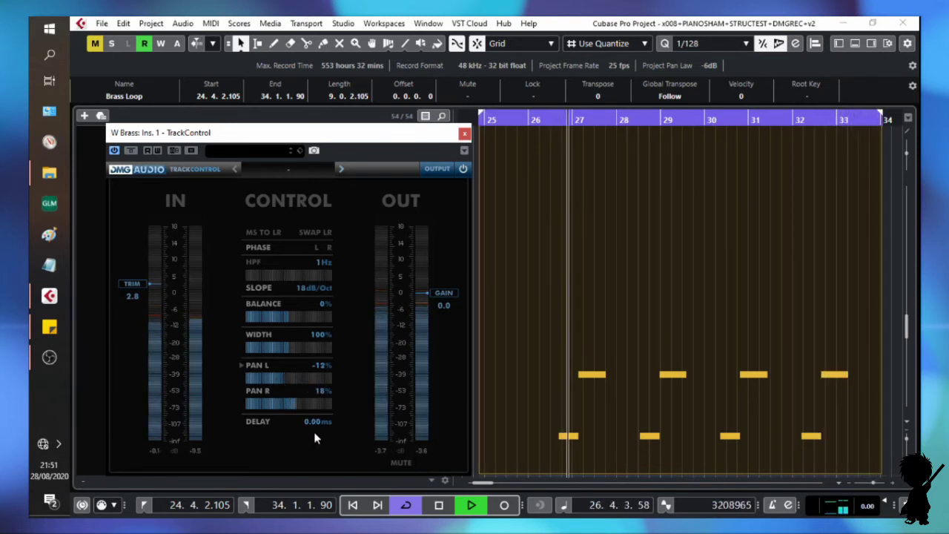
drag(308, 403, 233, 383)
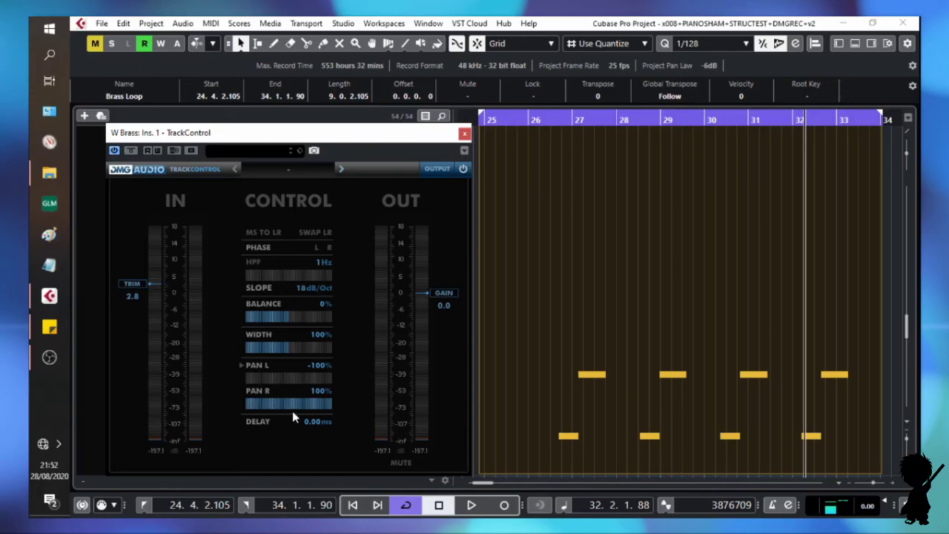
Switch W Brass's pan controls to mid/side mode and play the loop from its start.
click(241, 367)
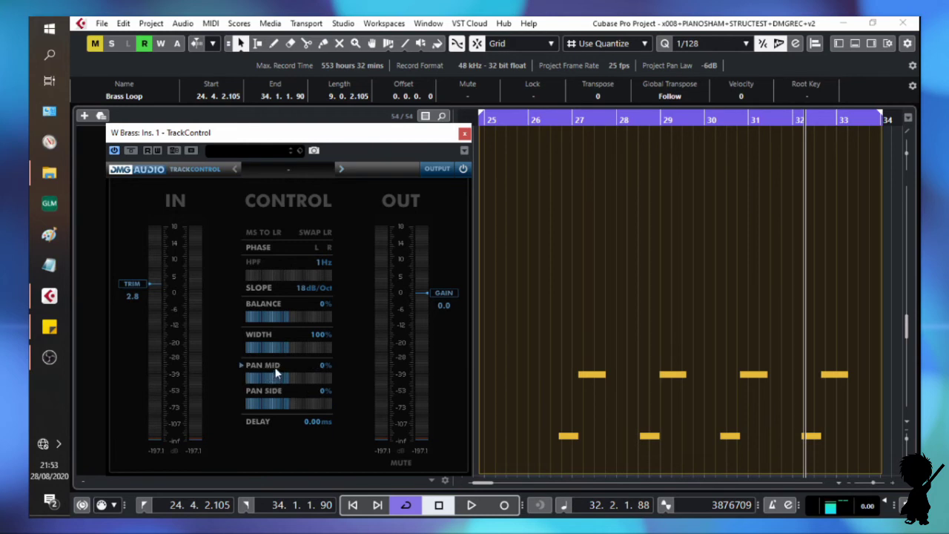
key(KP_1)
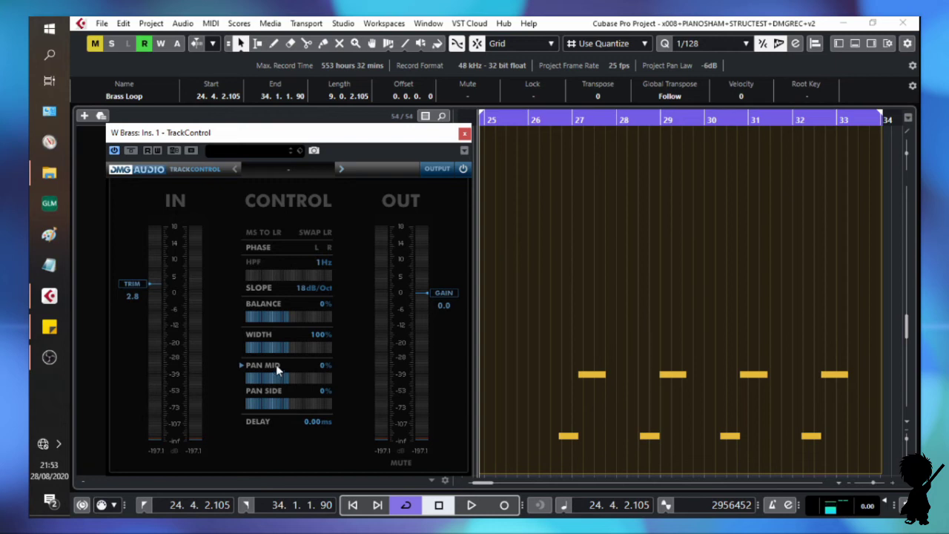
key(space)
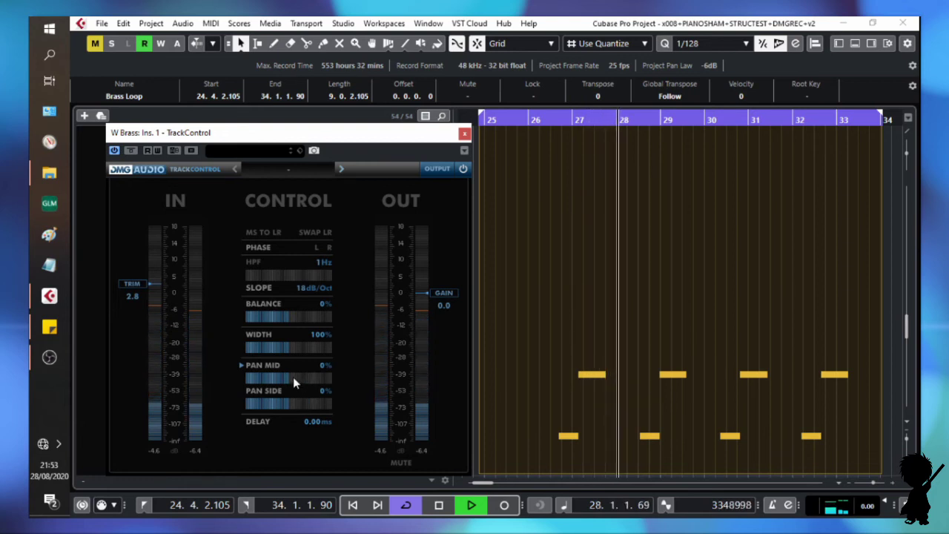
Set W Brass's Pan Mid to 100% and Pan Side to -100%, and reverse them to -100% and 100%.
drag(284, 379, 428, 393)
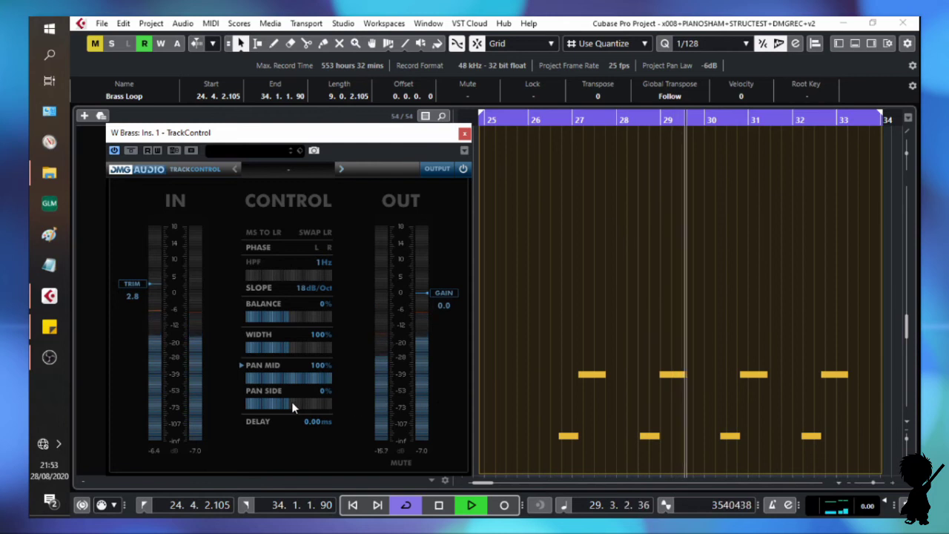
drag(292, 401, 156, 411)
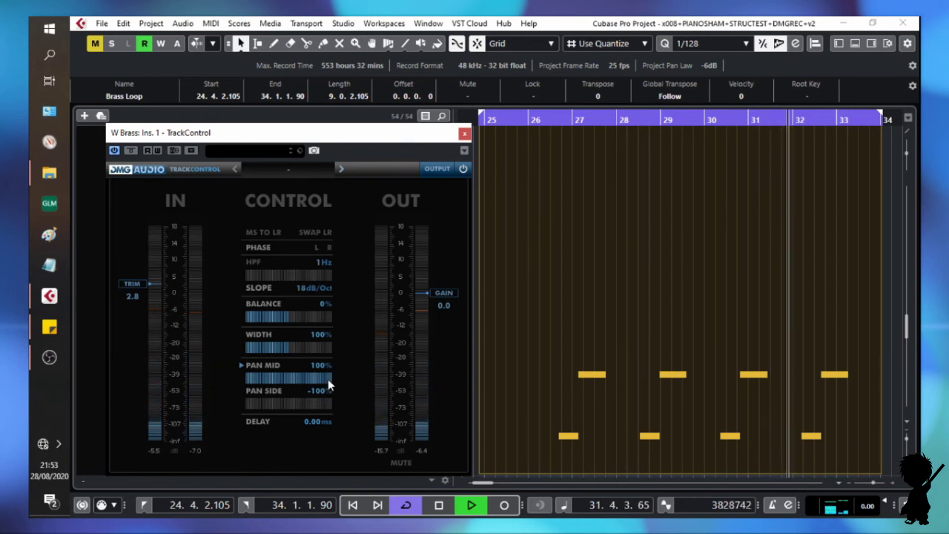
drag(328, 379, 103, 377)
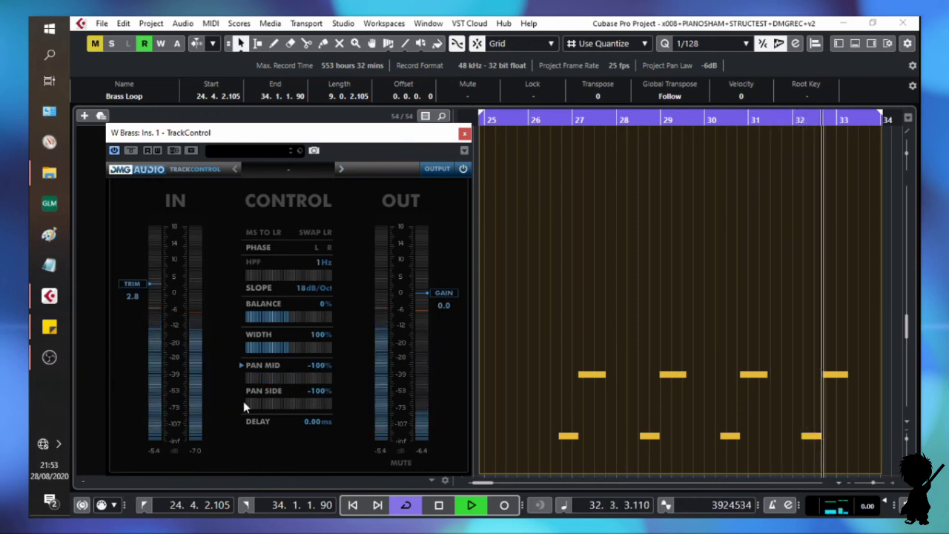
drag(244, 403, 265, 402)
click(330, 404)
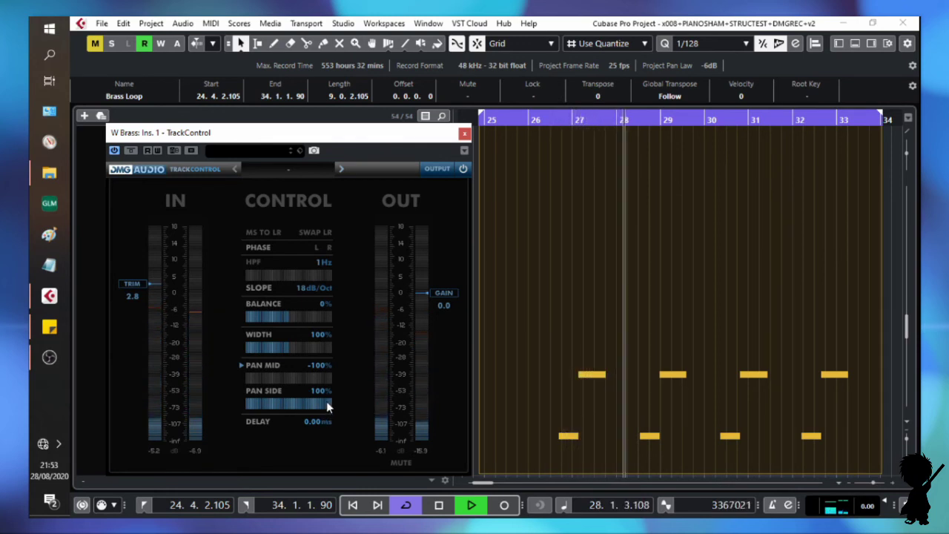
Centre W Brass's Pan Mid at 0% and sweep only Pan Side between about -69% and 76%.
drag(326, 401, 397, 395)
click(250, 376)
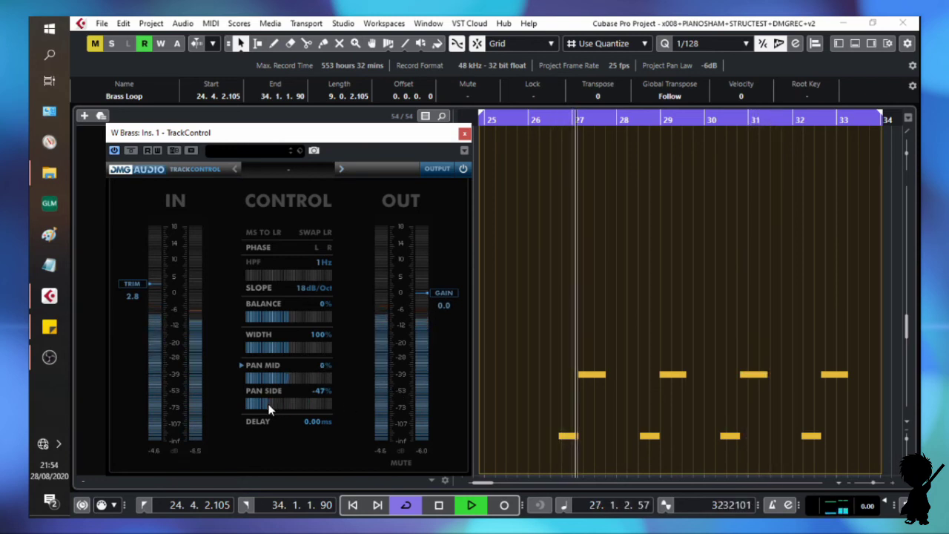
drag(265, 404, 243, 403)
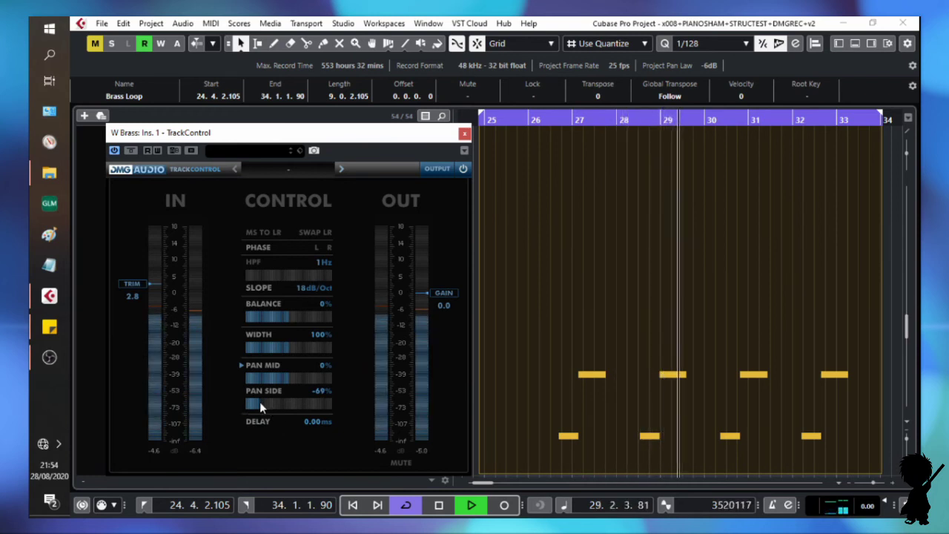
drag(259, 401, 298, 409)
drag(386, 419, 479, 437)
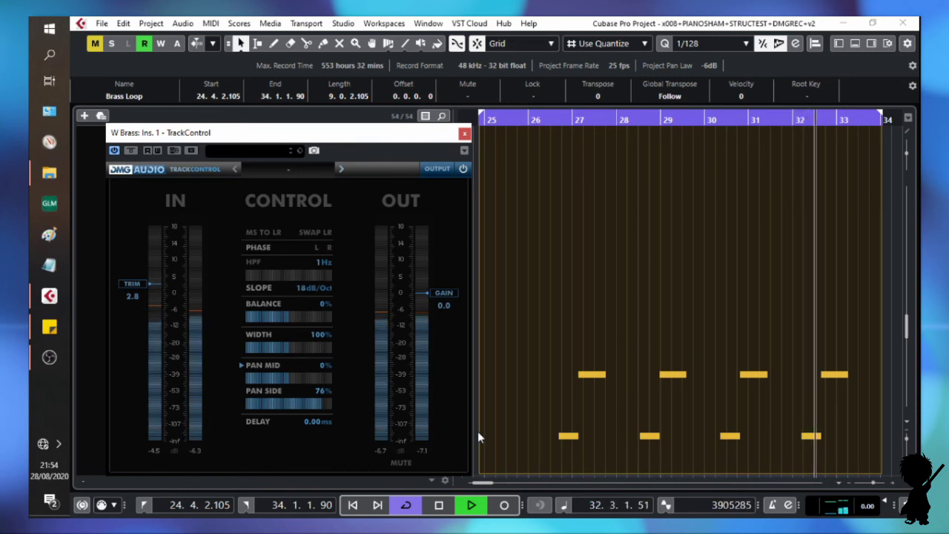
drag(478, 437, 417, 434)
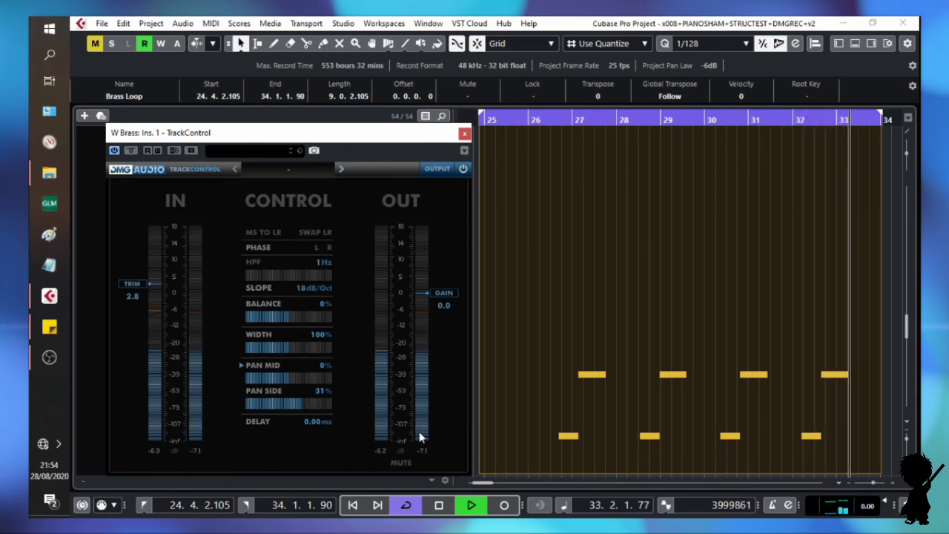
Pan W Brass's mid to about -56% and its side the opposite way to about 65%.
drag(287, 378, 238, 378)
drag(310, 412, 364, 420)
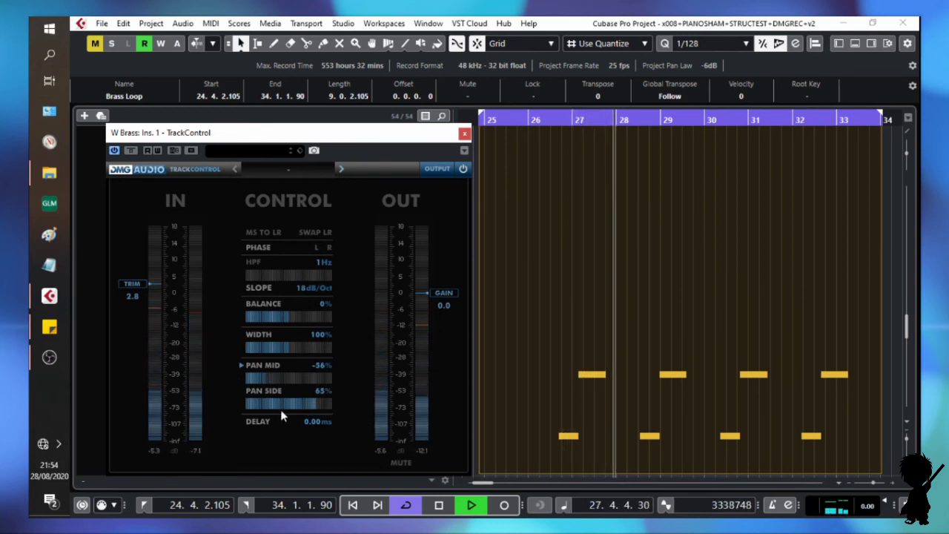
drag(297, 403, 350, 407)
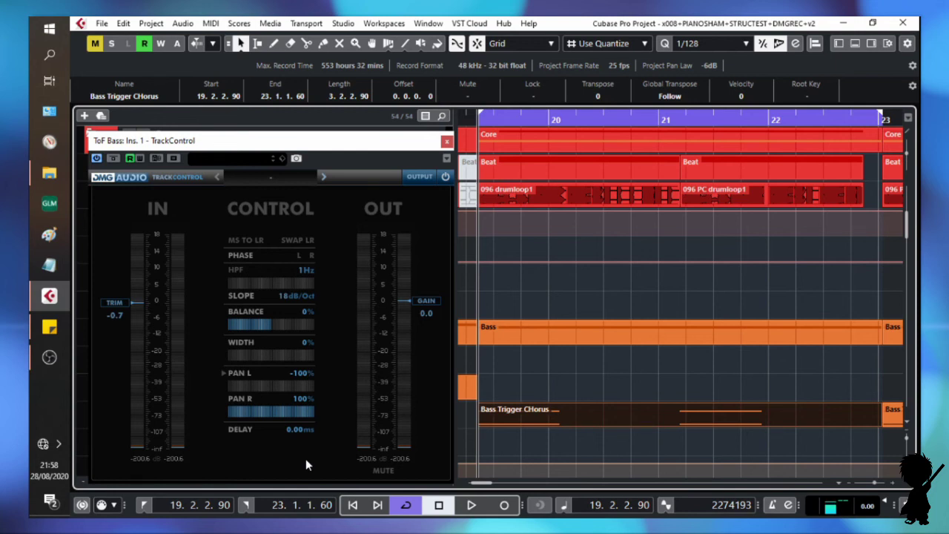
Audition ToF Bass without delay, and set its TrackControl delay to 1388 ms.
key(space)
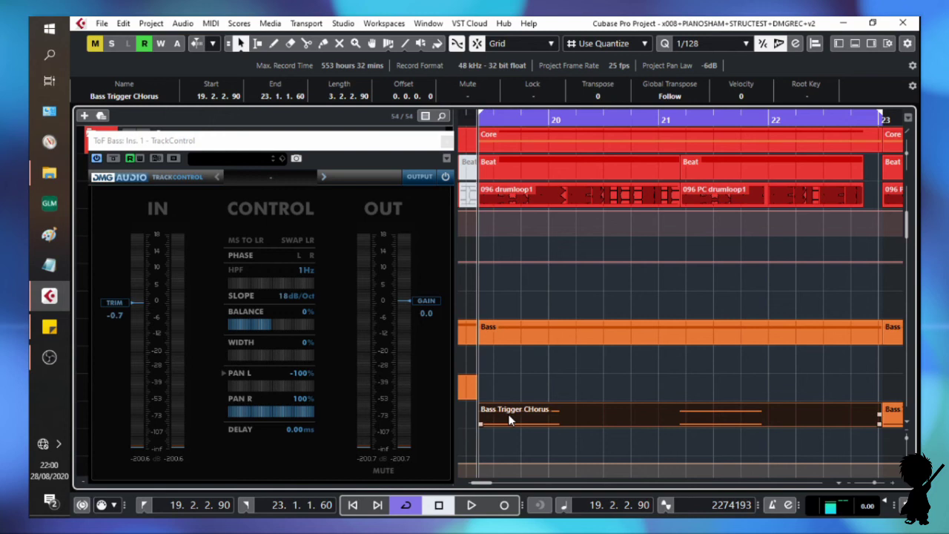
double_click(305, 429)
text(13)
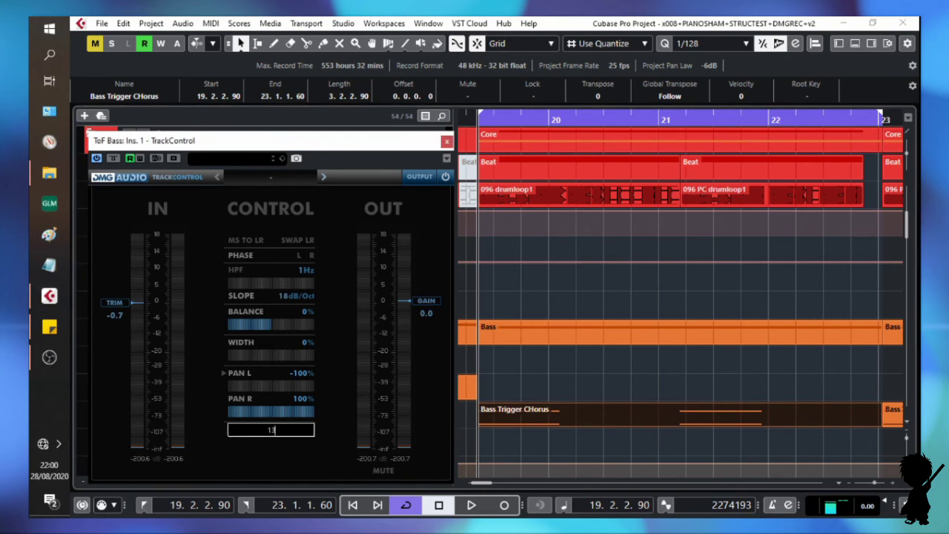
text(88)
key(Return)
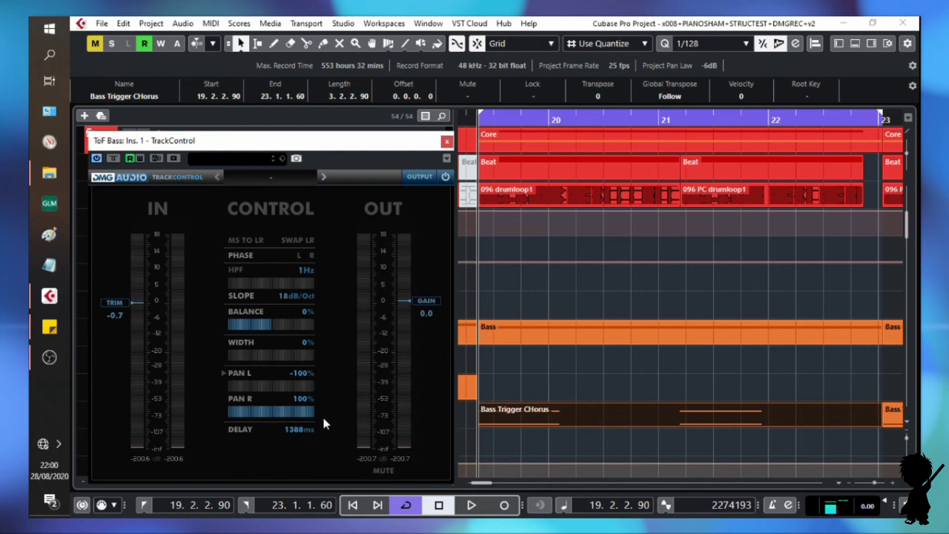
Audition the ToF Bass loop with its delay applied, and play it again after selecting the delay value.
key(space)
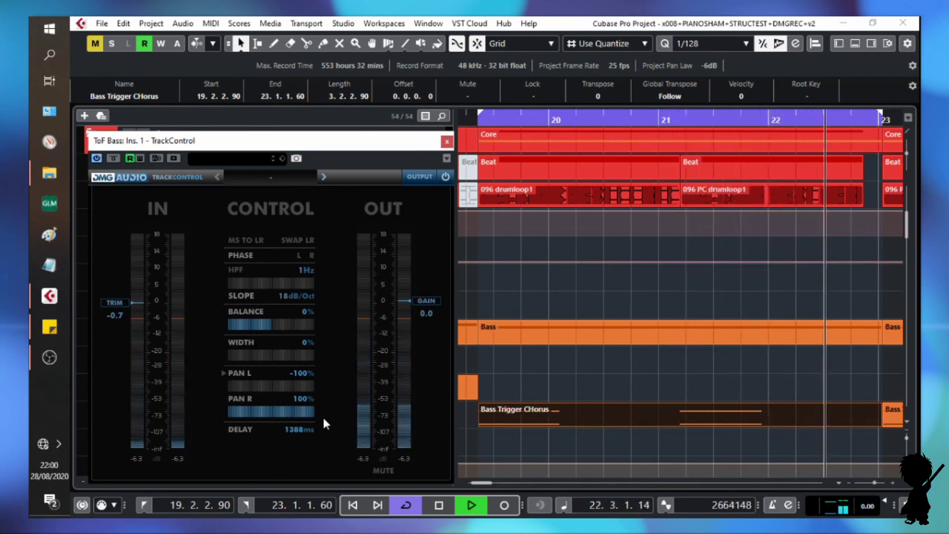
key(space)
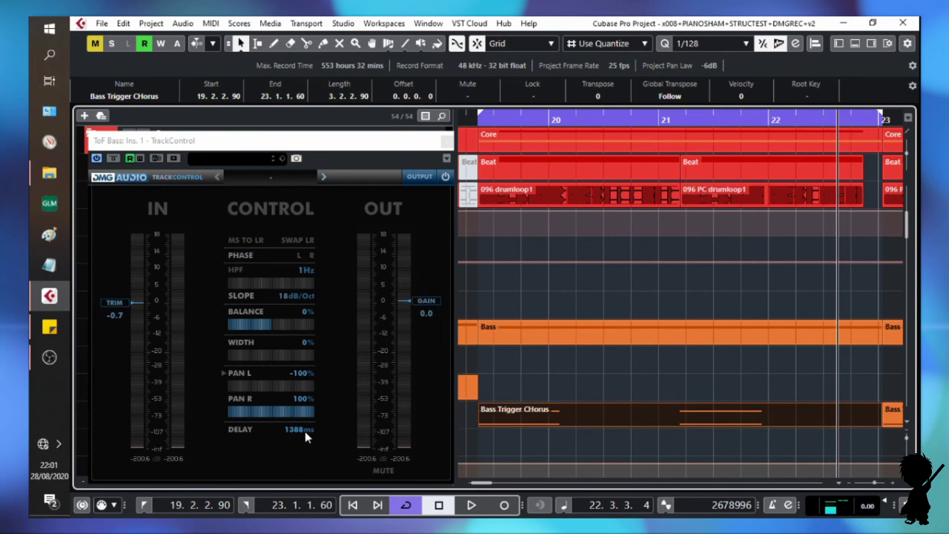
click(304, 430)
key(space)
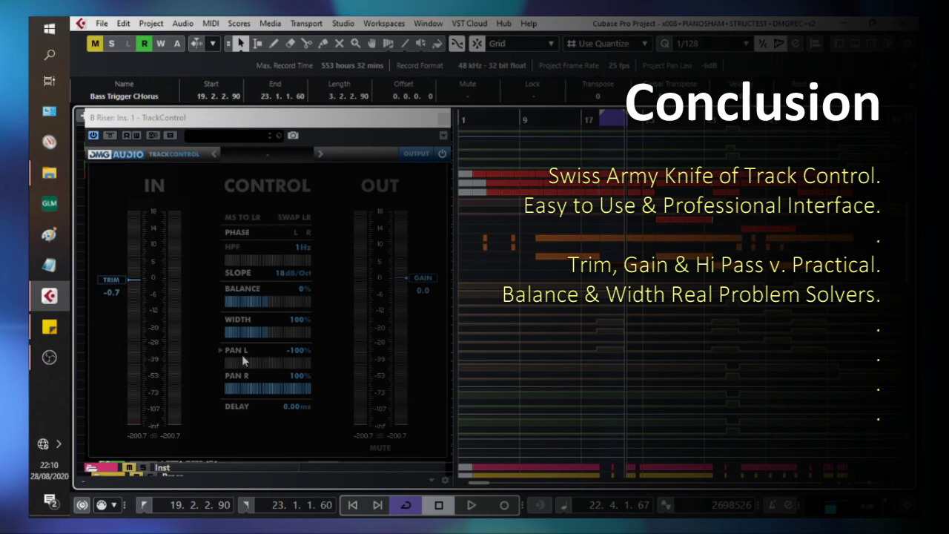
Switch B Riser's pan controls to mid/side mode and back to left/right.
click(220, 350)
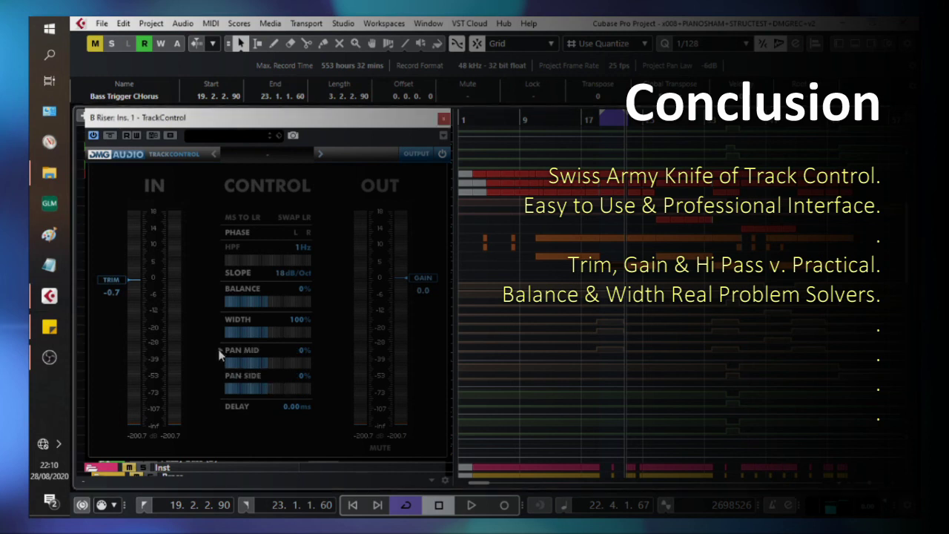
click(220, 351)
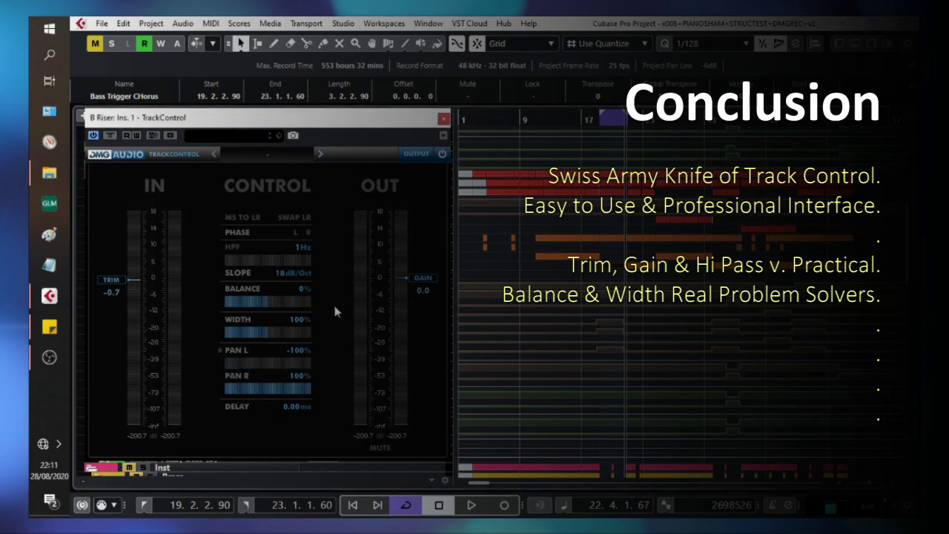